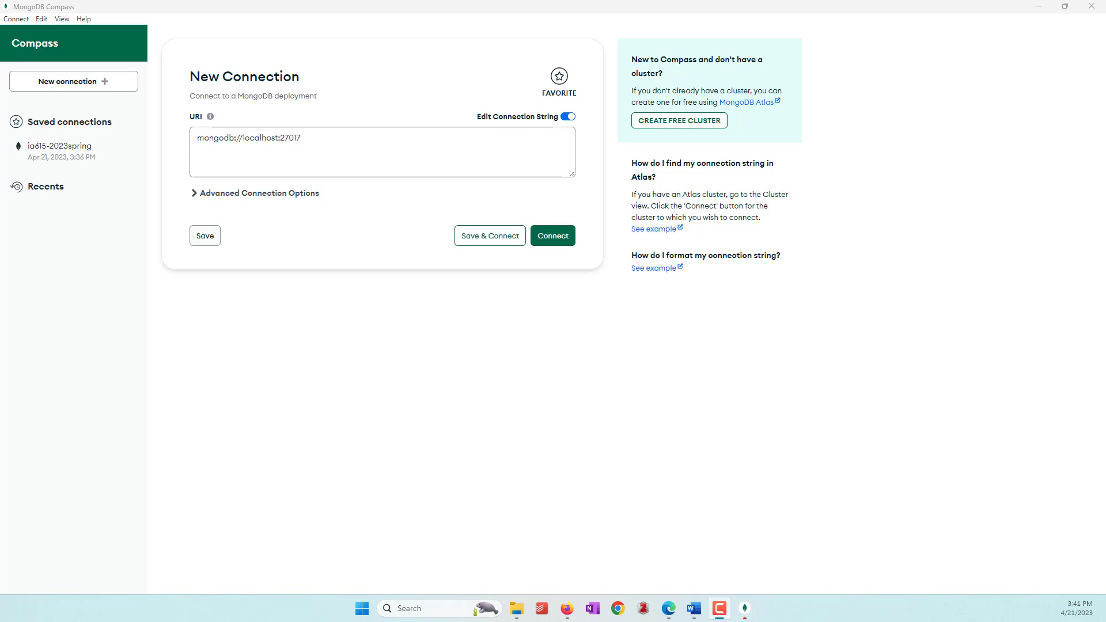
- Connect to the MongoDB deployment with the saved connection ia615-2023spring
key("alt+Tab")
left_click(76, 160)
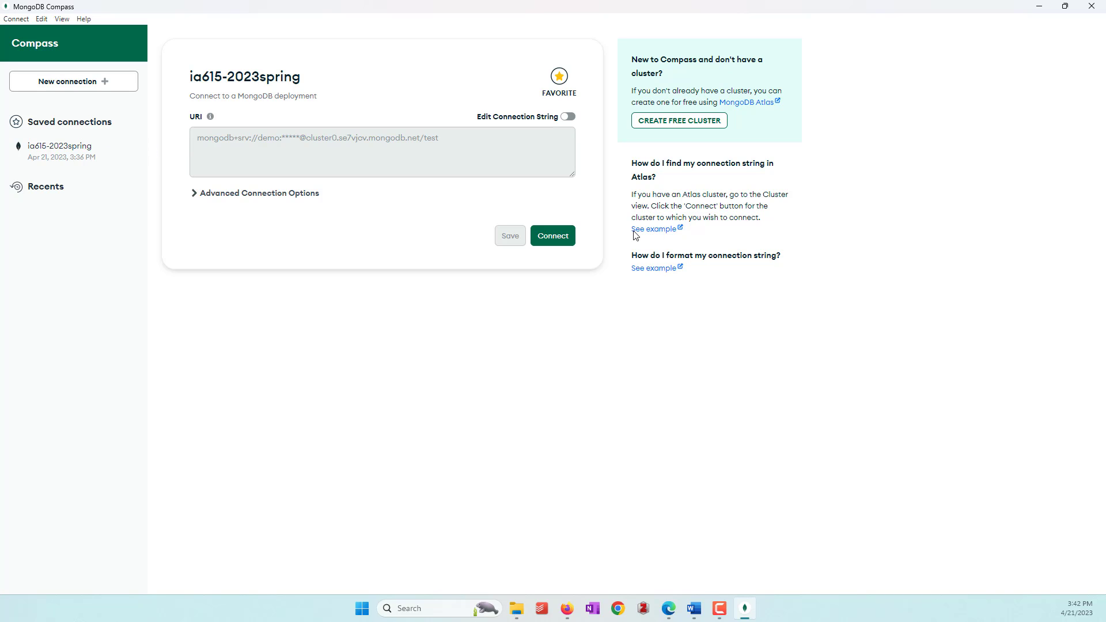
left_click(551, 241)
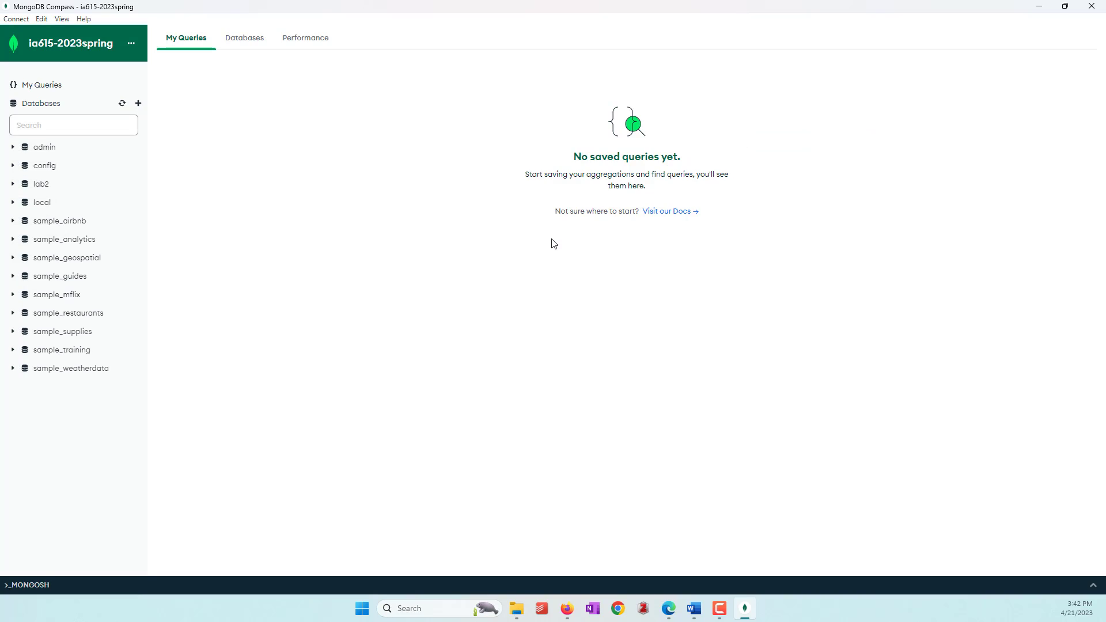
- Open tweet_collection in the lab2 database and look through its documents
left_click(45, 189)
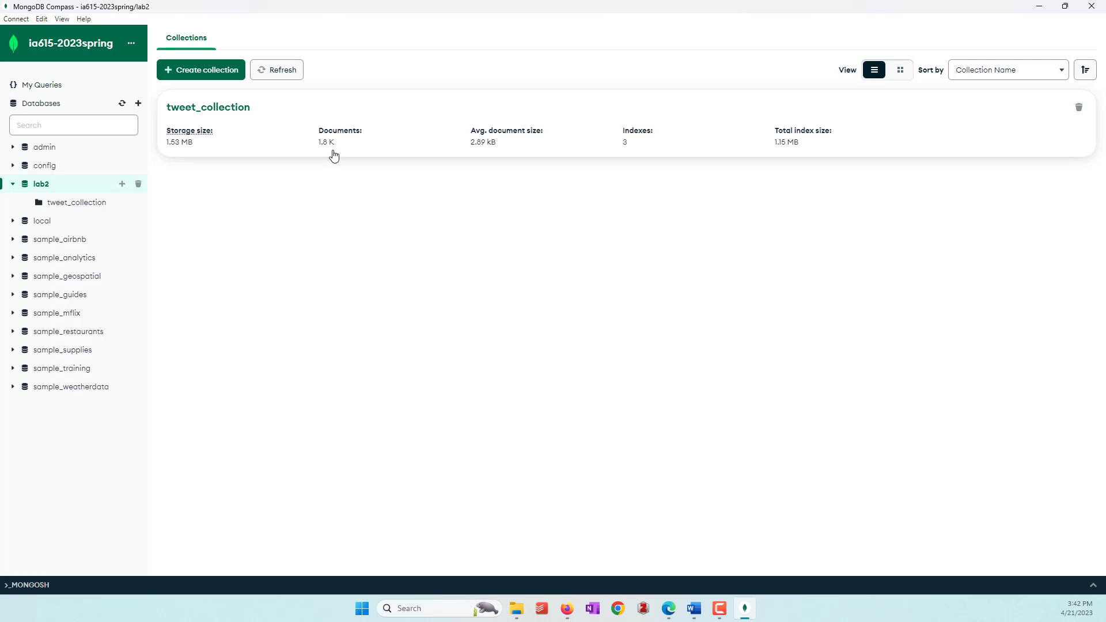
left_click(60, 208)
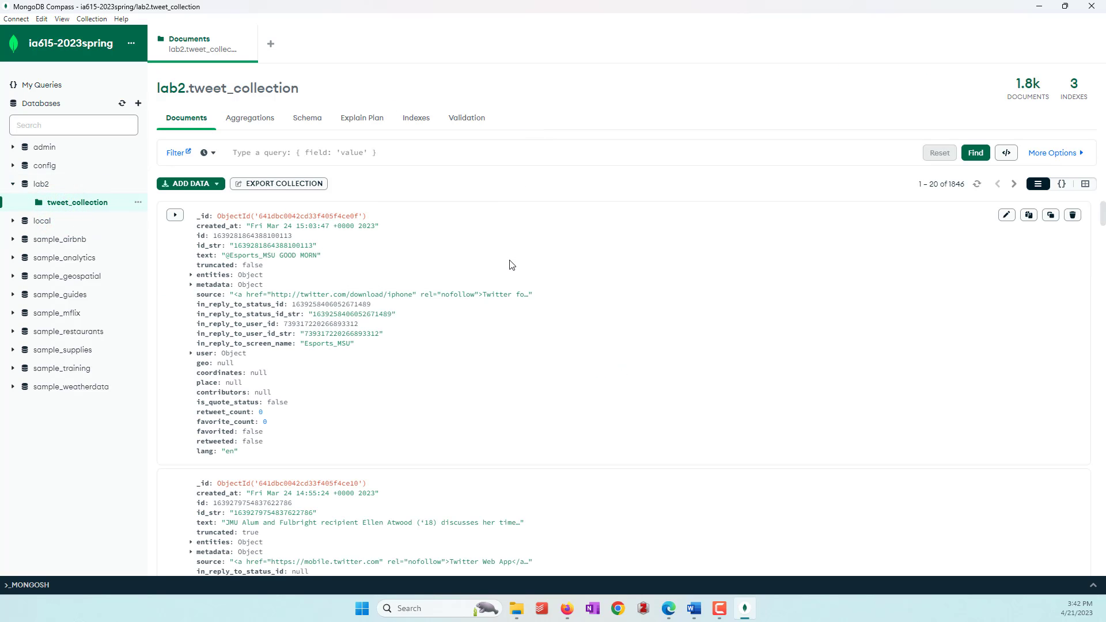
scroll(510, 265, "down", 6)
scroll(510, 264, "up", 6)
- Expand the additional query options for tweet_collection
left_click(1007, 157)
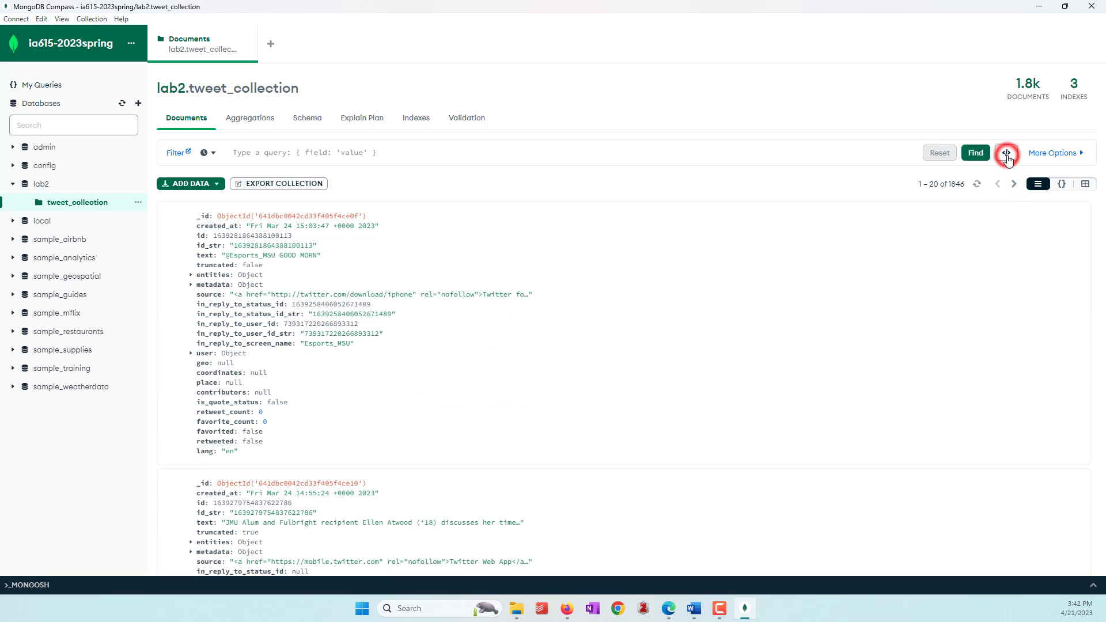
left_click(810, 164)
left_click(1039, 154)
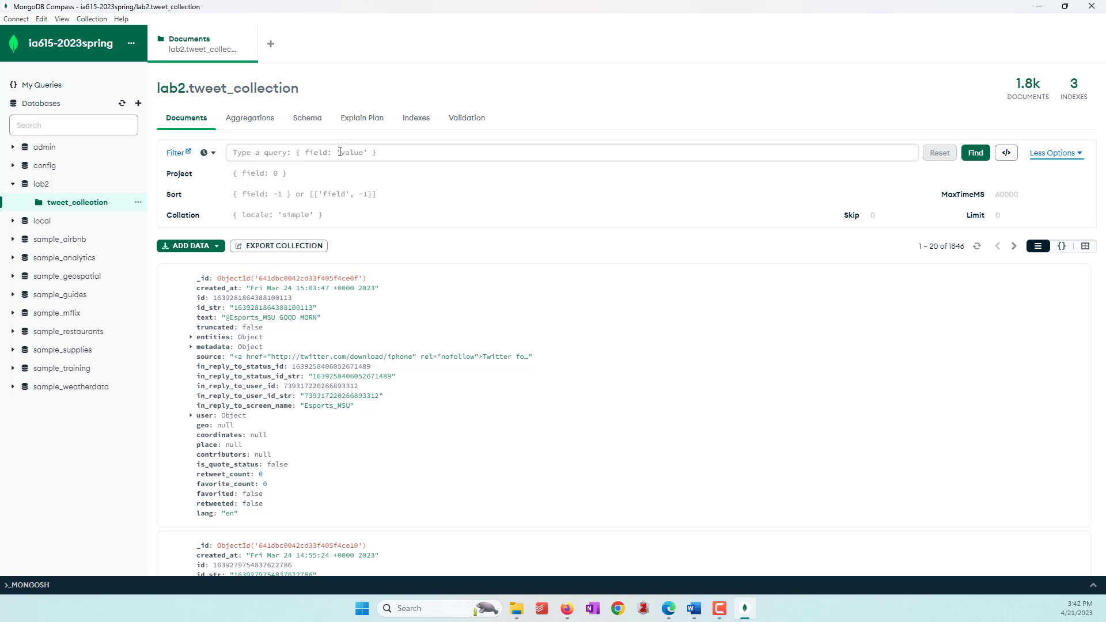
- Filter the documents with the query {favorite_count:{$gt:1}} and run it
left_click(340, 151)
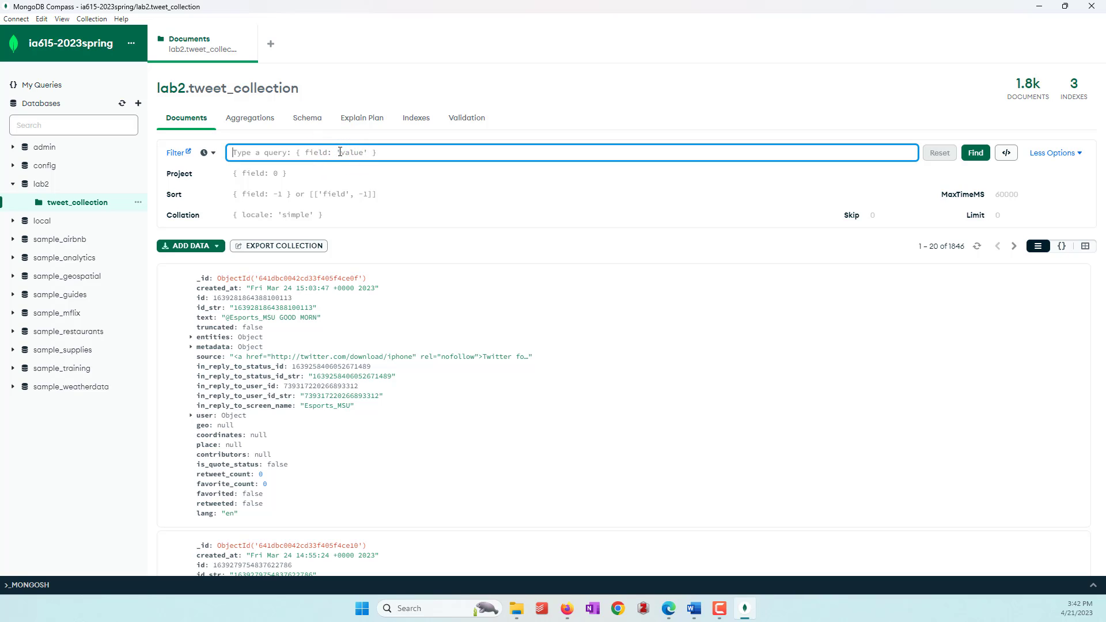
type("{favorite_count:")
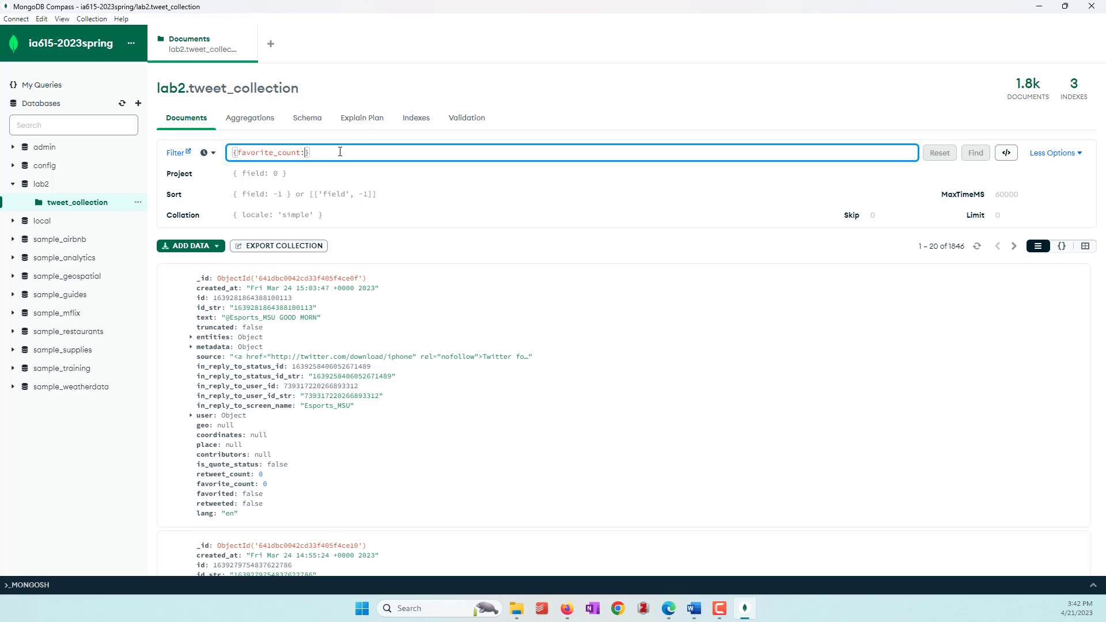
type("{")
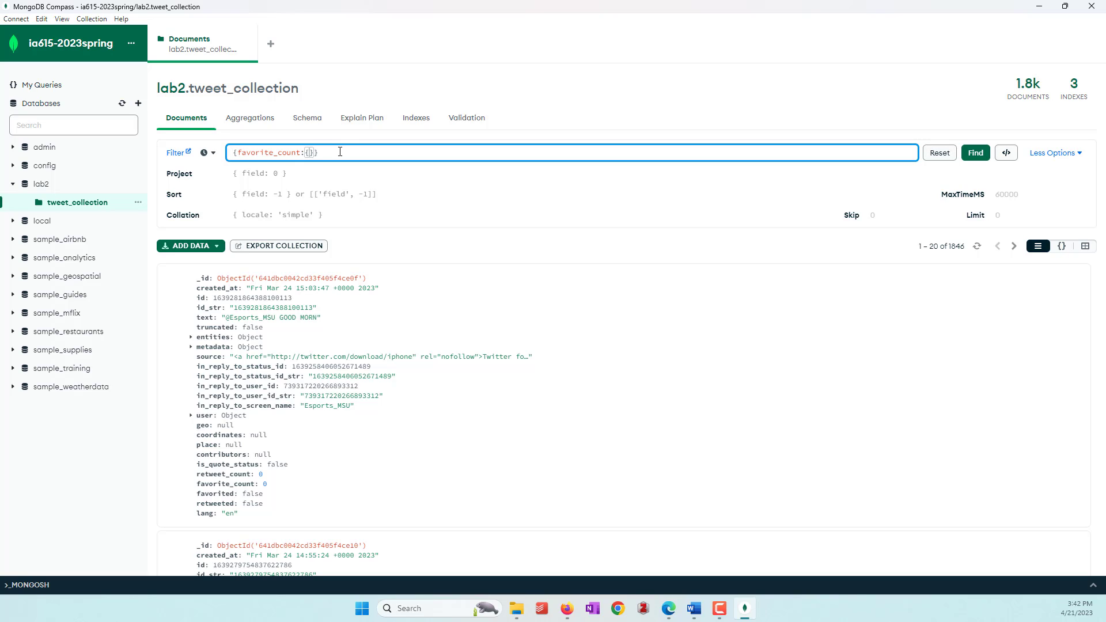
type("$")
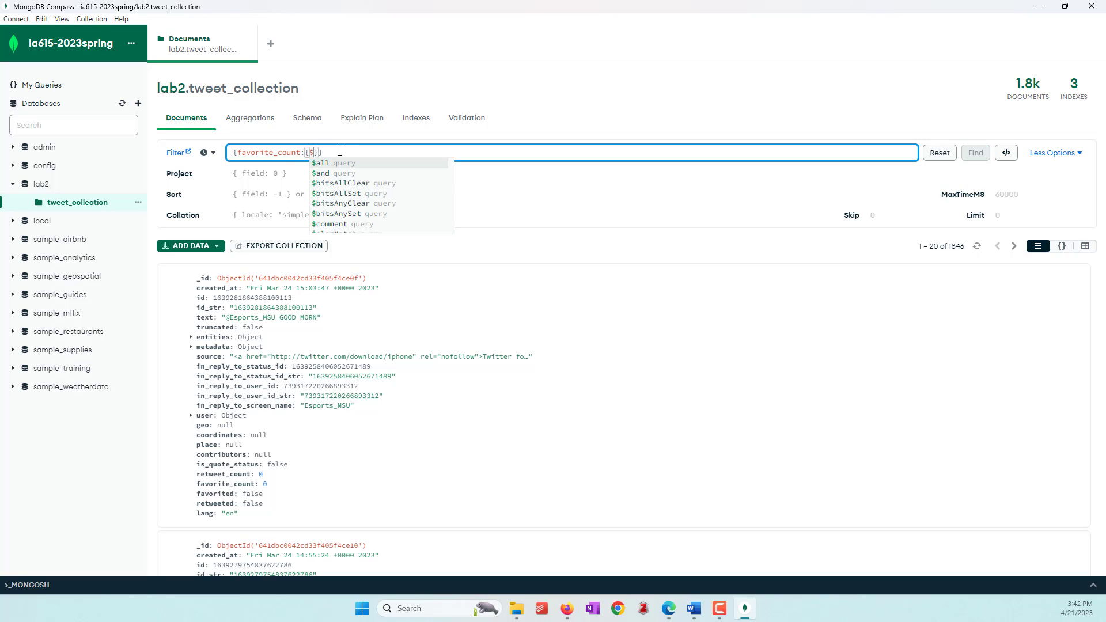
type("gt")
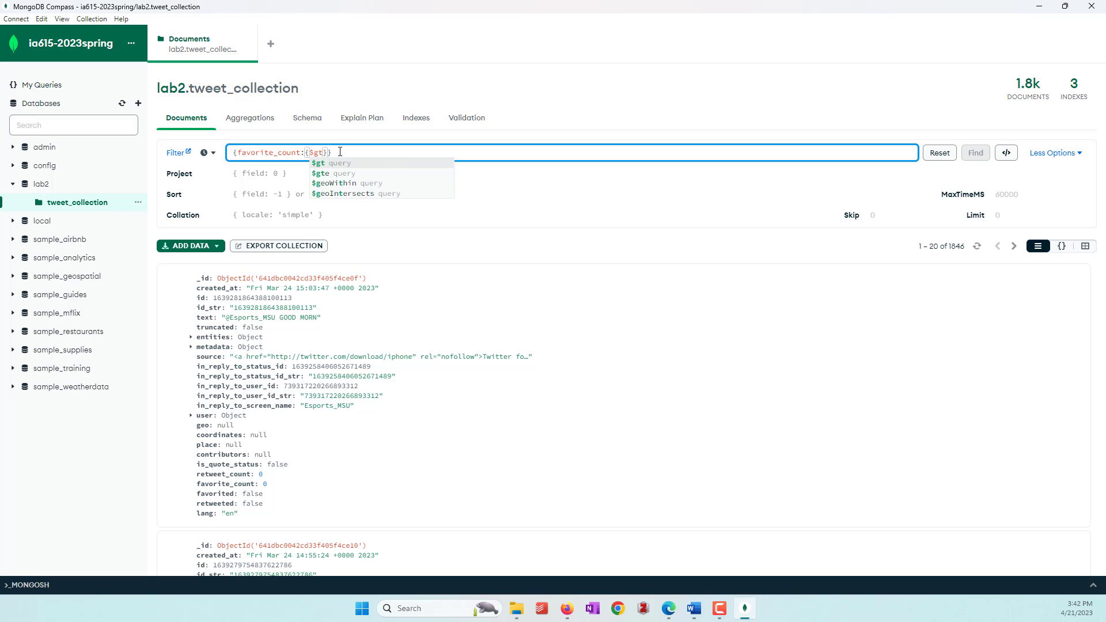
type(":1")
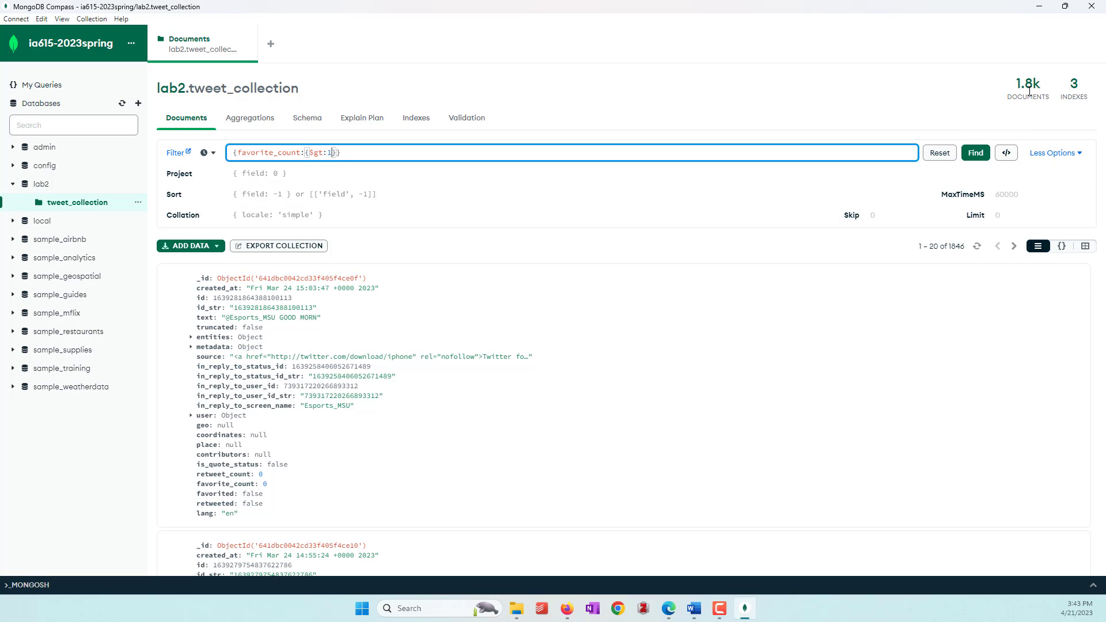
mouse_move(1029, 88)
left_click(975, 152)
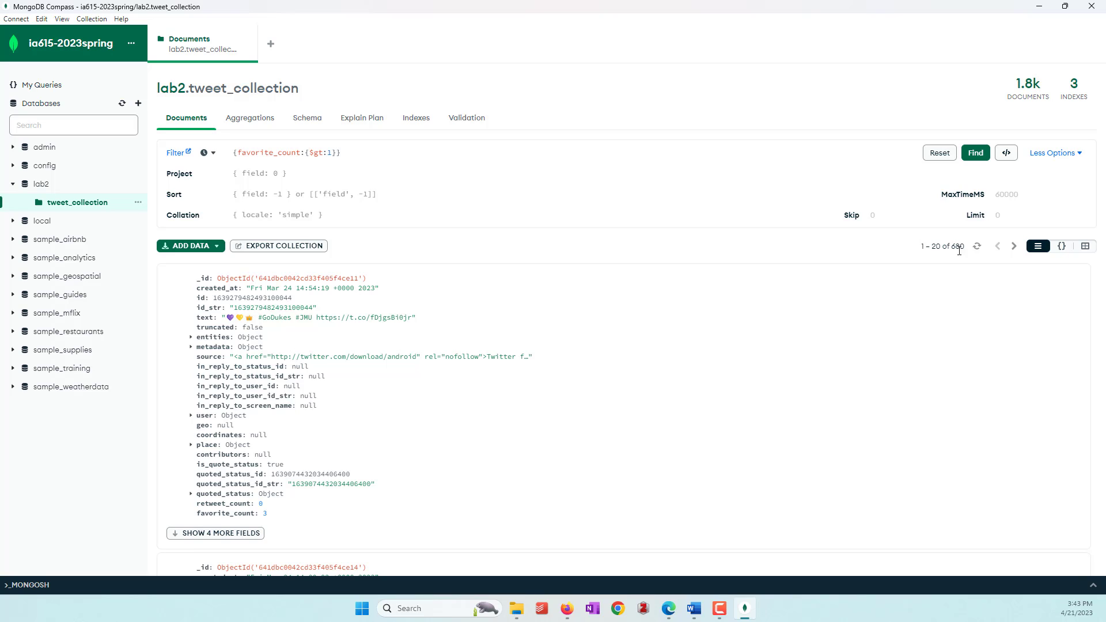
- Limit the query to 200 documents and run it again
left_click(1003, 215)
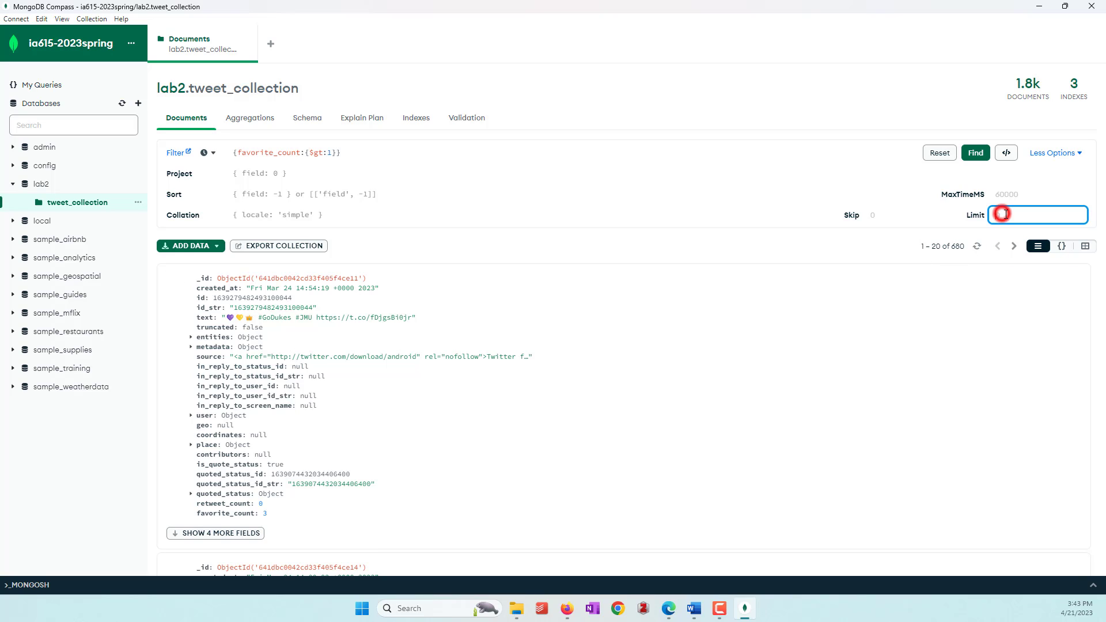
type("200")
left_click(975, 152)
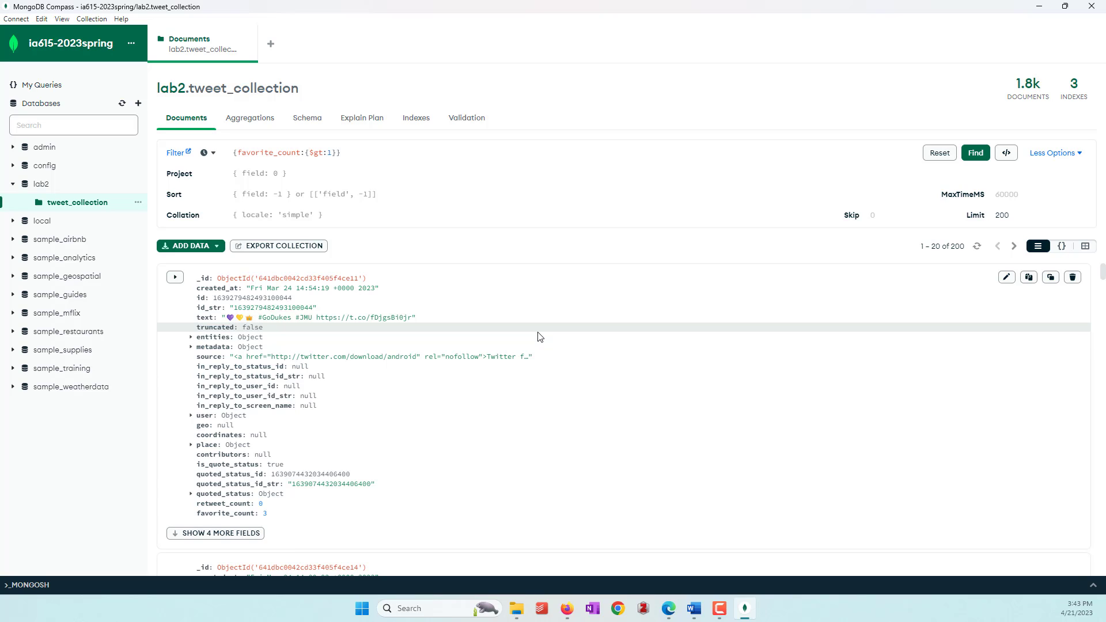
- Start a collection export that uses the filtered query and proceed to choosing its fields
left_click(96, 20)
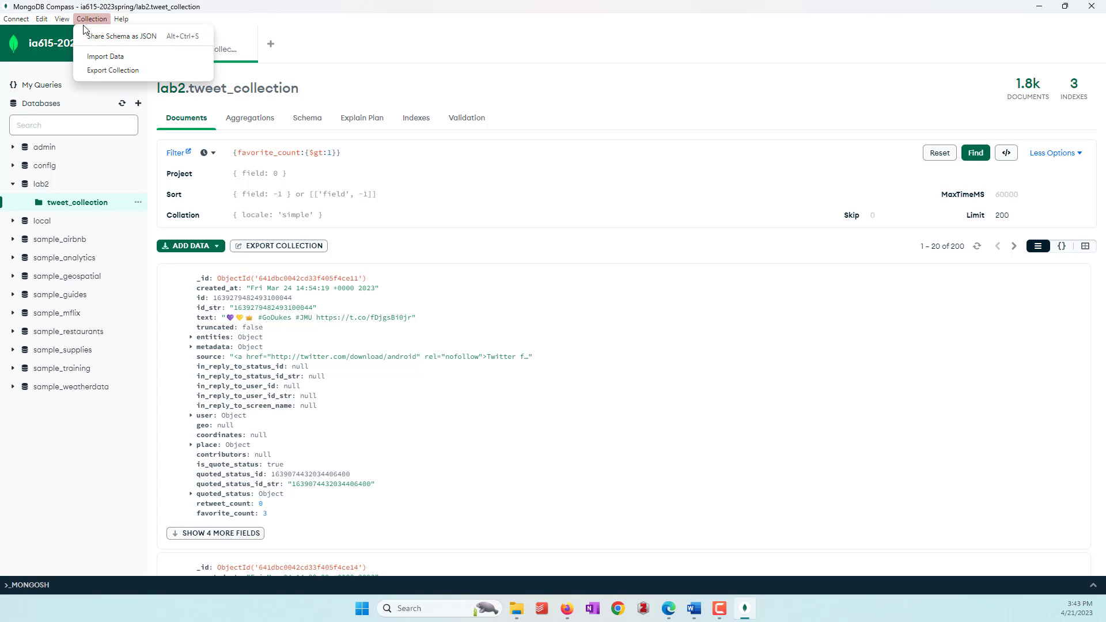
left_click(98, 71)
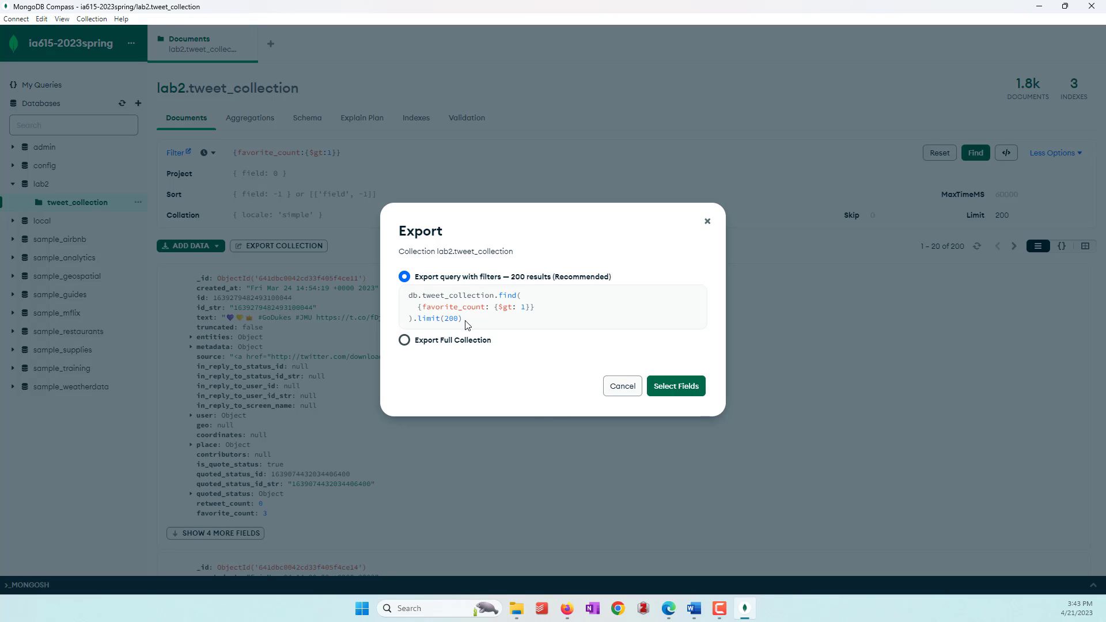
left_click(692, 395)
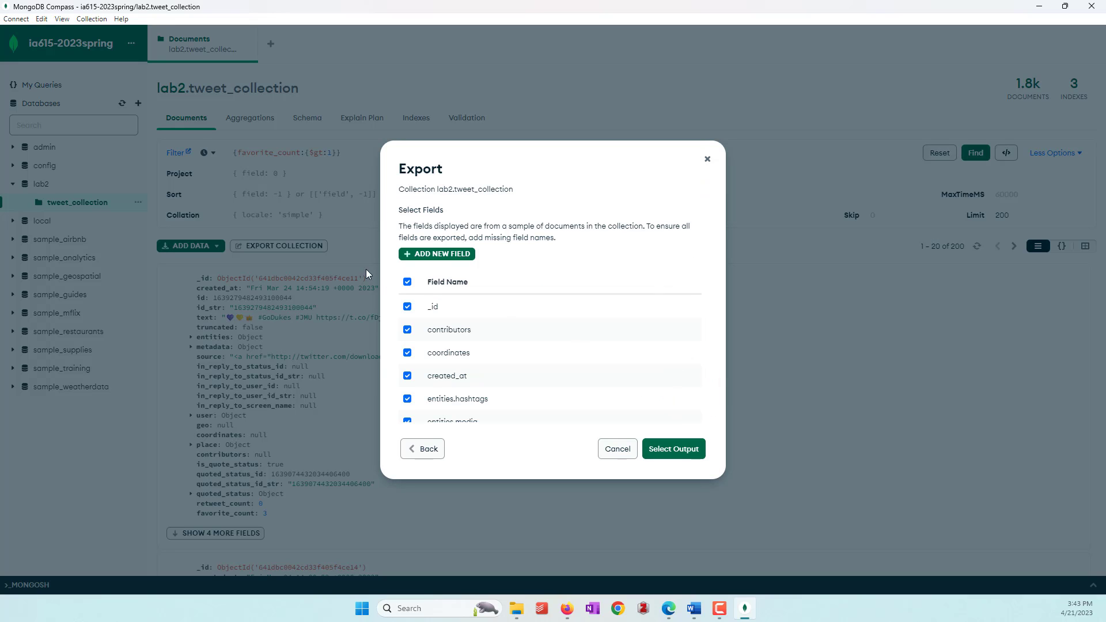
- Deselect all export fields and include only the top-level text field
left_click(407, 282)
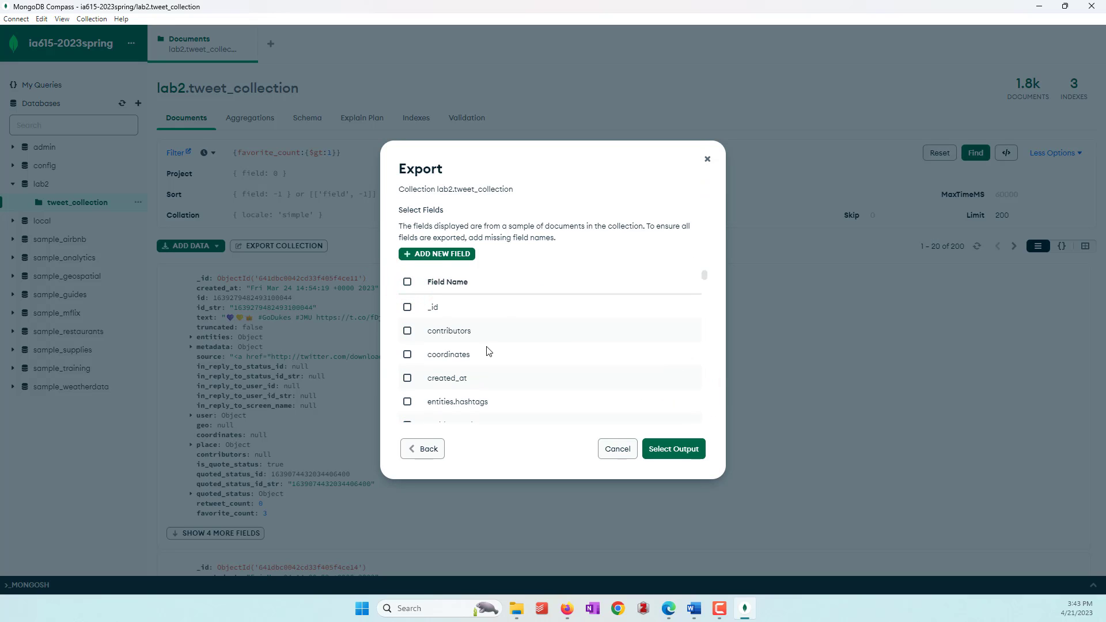
scroll(487, 351, "down", 3)
scroll(488, 351, "down", 3)
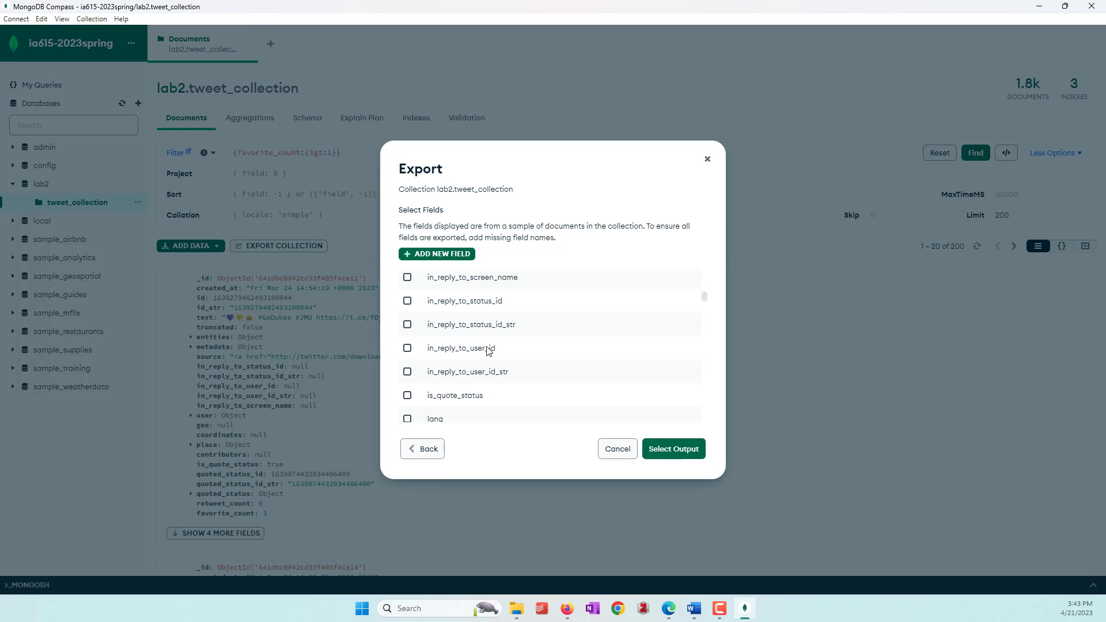
scroll(489, 351, "down", 10)
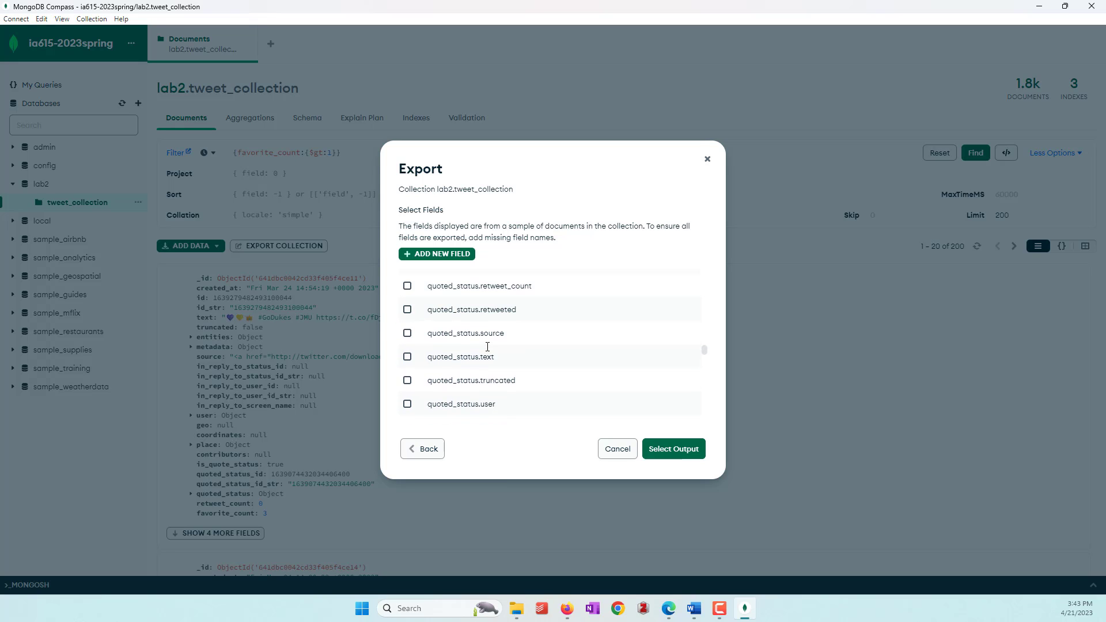
scroll(487, 347, "down", 8)
scroll(487, 346, "down", 5)
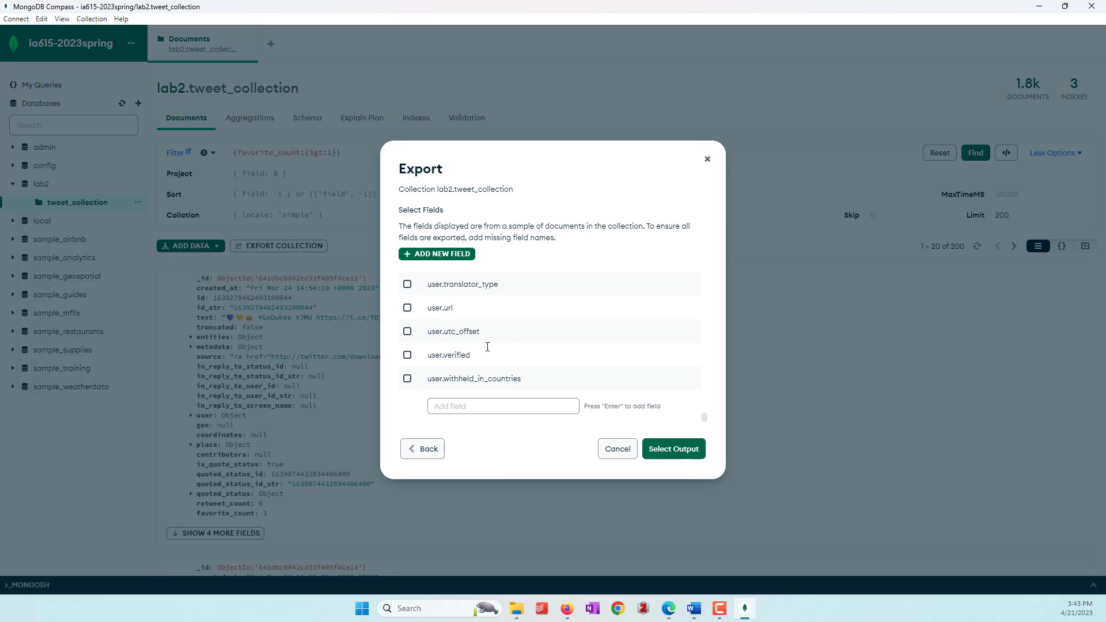
scroll(488, 346, "up", 3)
scroll(489, 352, "down", 3)
scroll(489, 351, "up", 10)
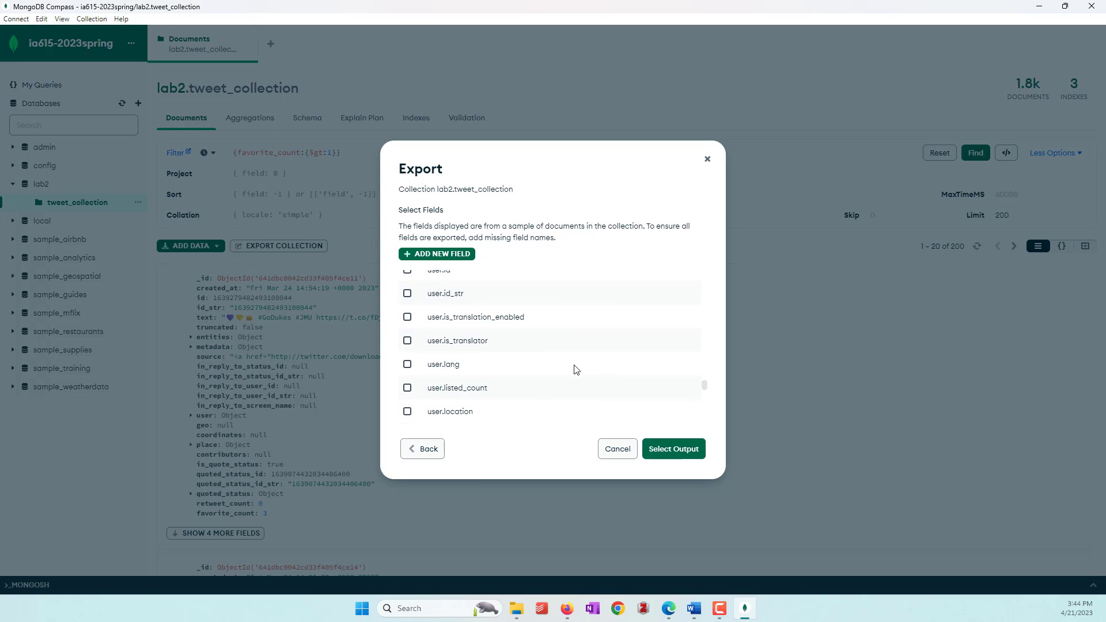
left_click(408, 305)
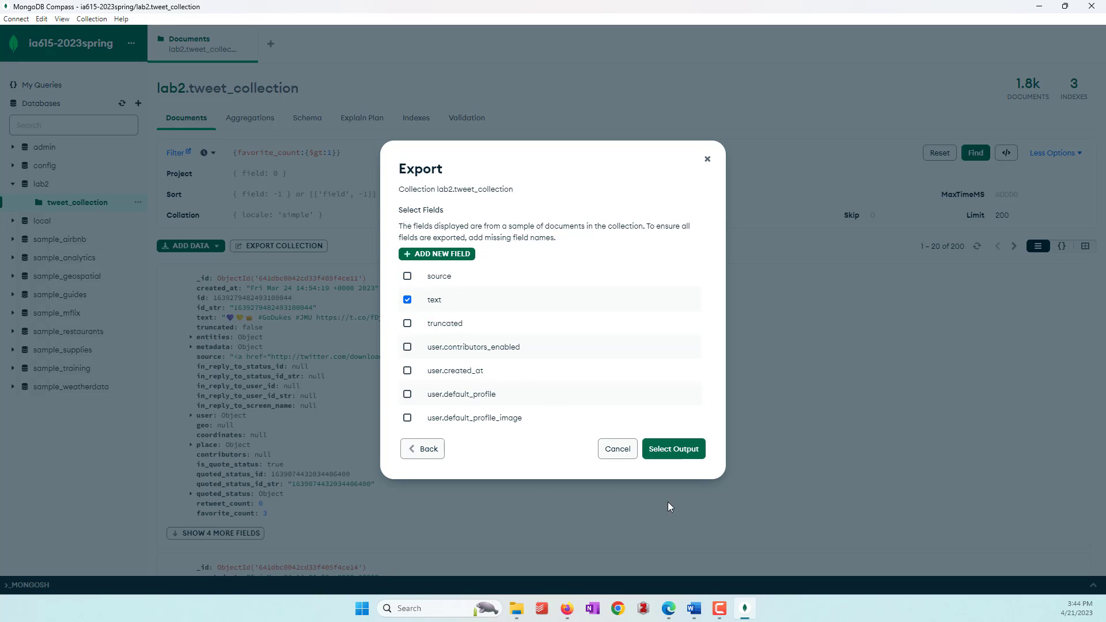
- Export the selected data as a CSV file named tweet_collection.csv in the Downloads folder
left_click(679, 458)
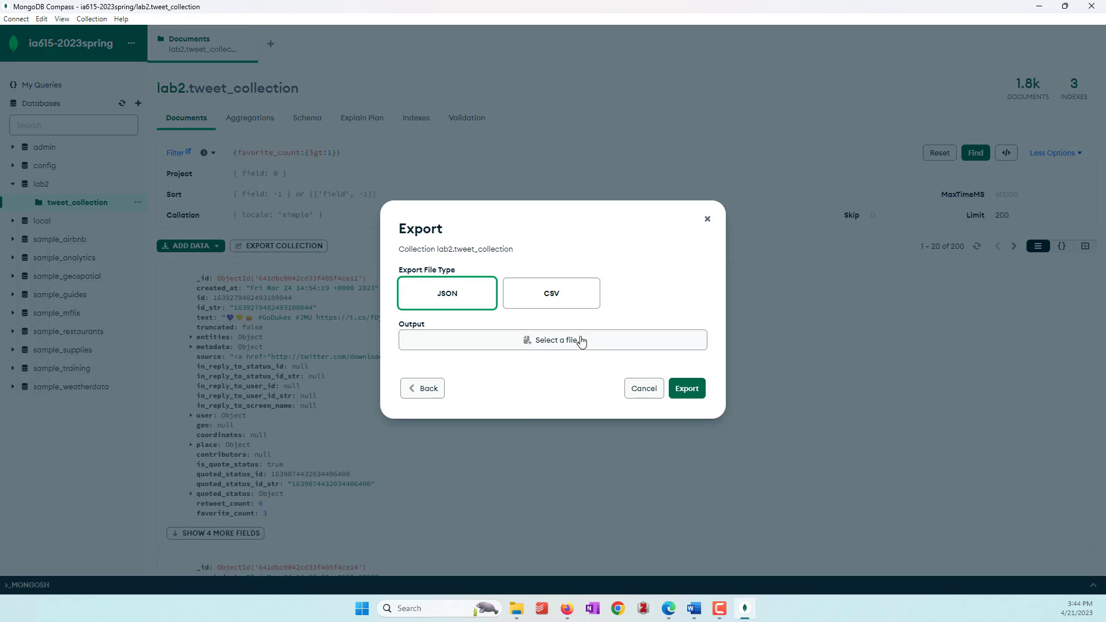
left_click(564, 296)
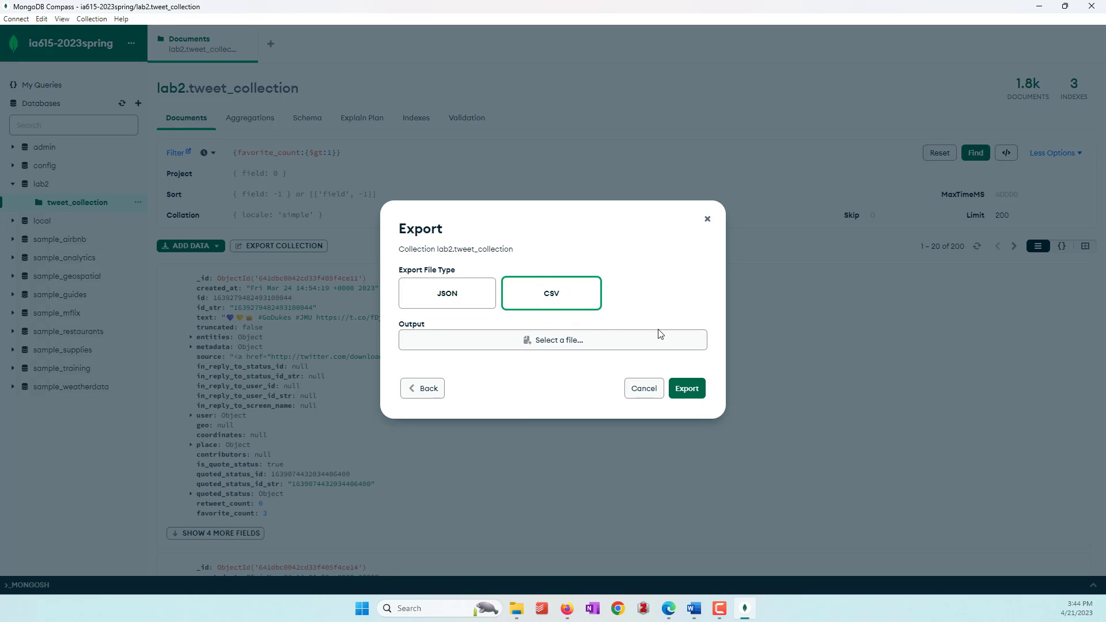
left_click(554, 347)
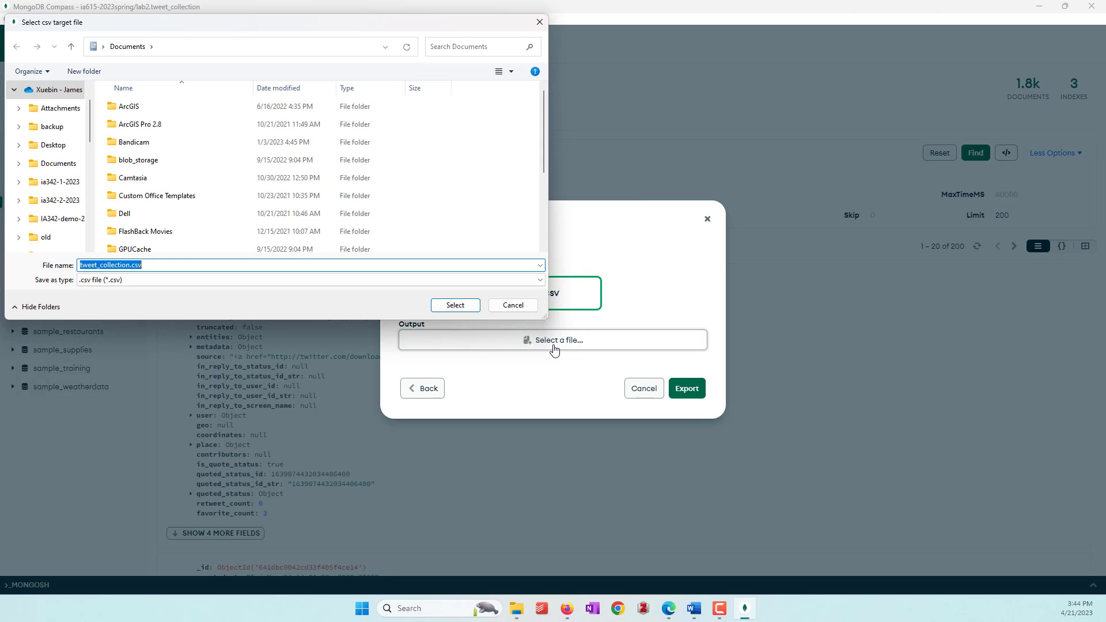
scroll(64, 132, "up", 2)
left_click(58, 89)
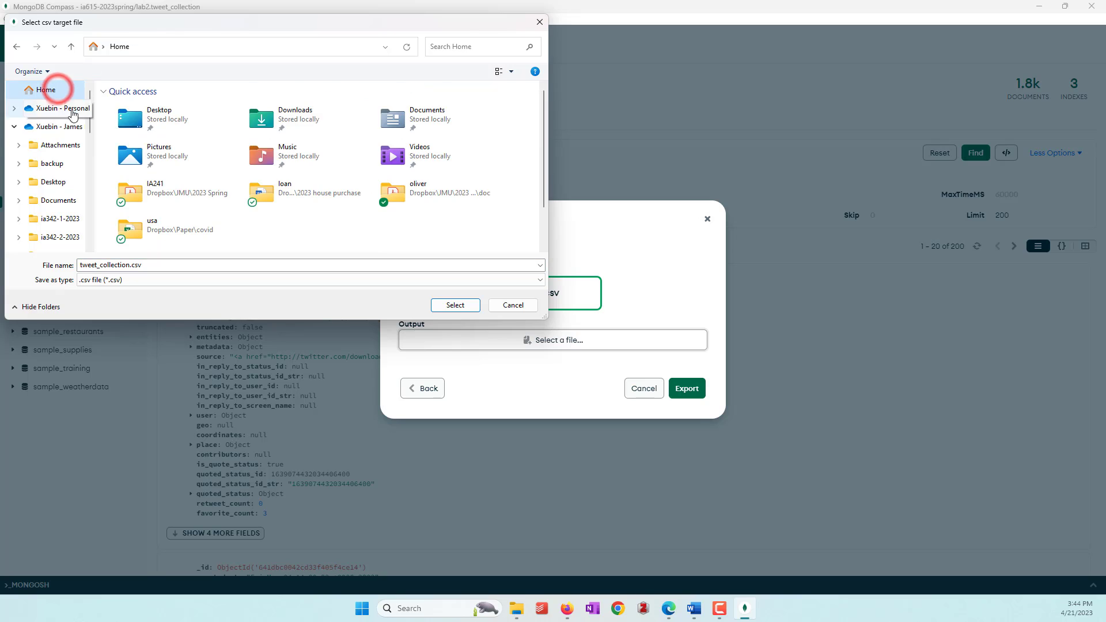
double_click(285, 127)
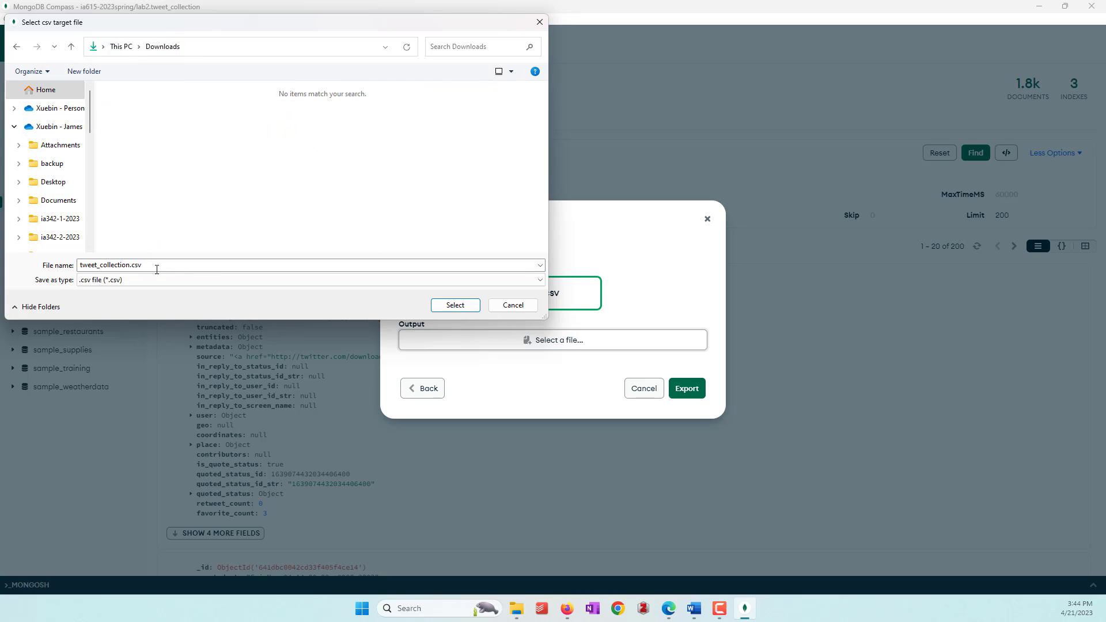
left_click(453, 304)
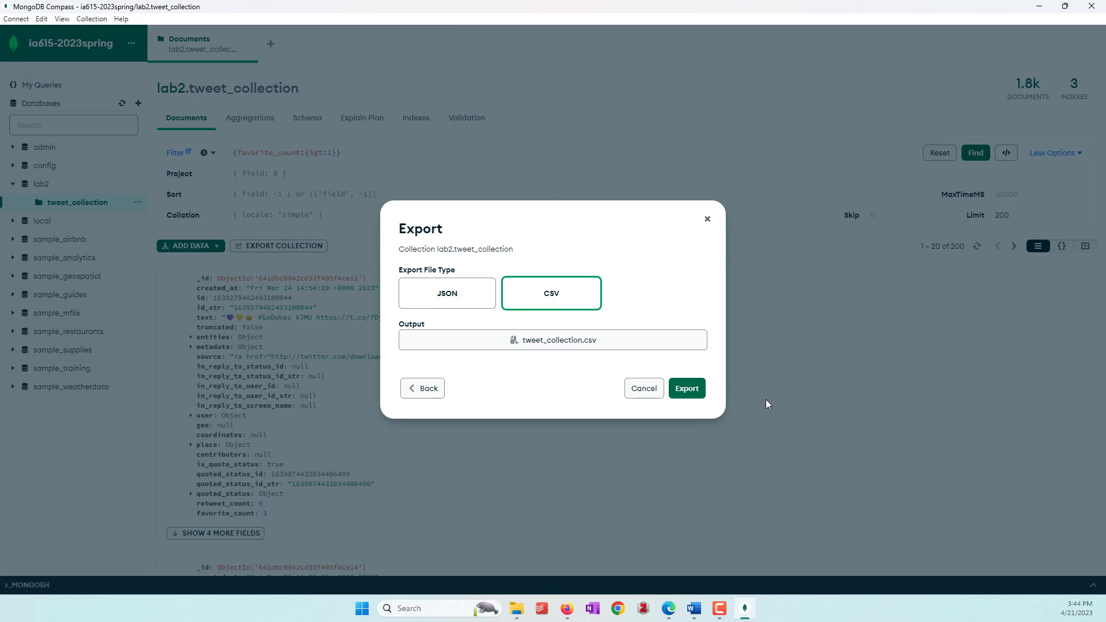
left_click(694, 394)
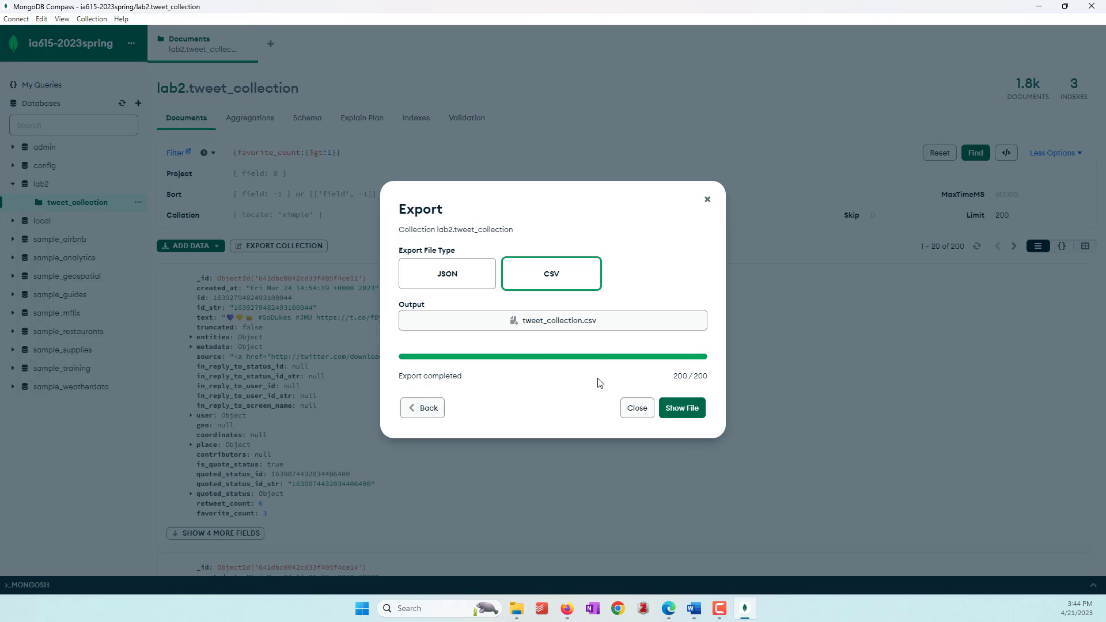
- Show the exported file in its folder, then open tweet_collection.csv in Excel and maximize the window
left_click(691, 412)
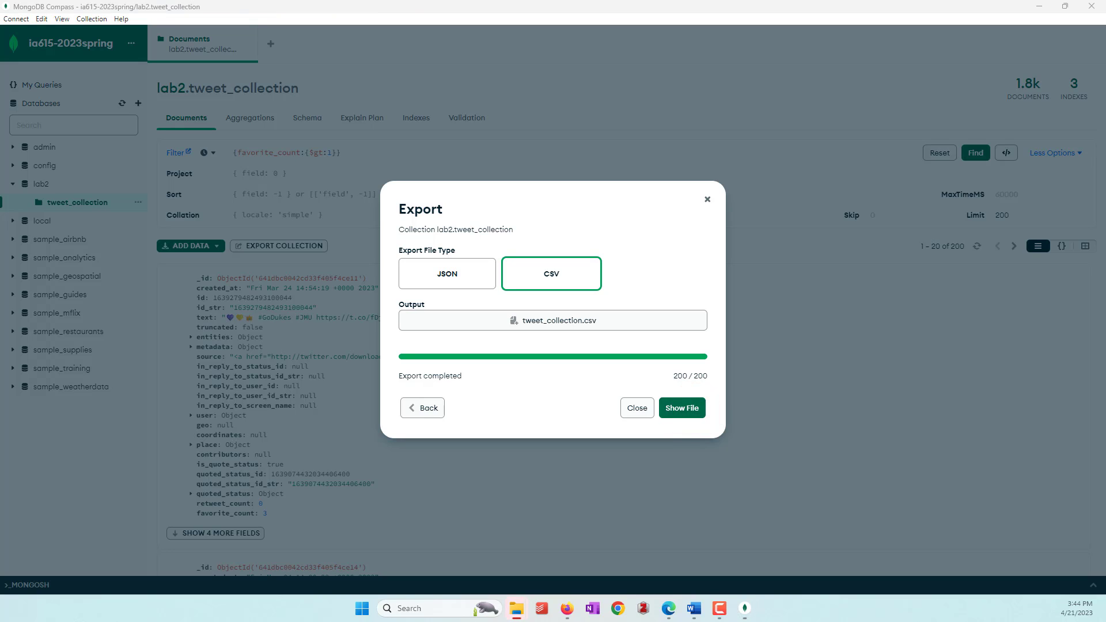
left_click_drag(765, 172, 547, 160)
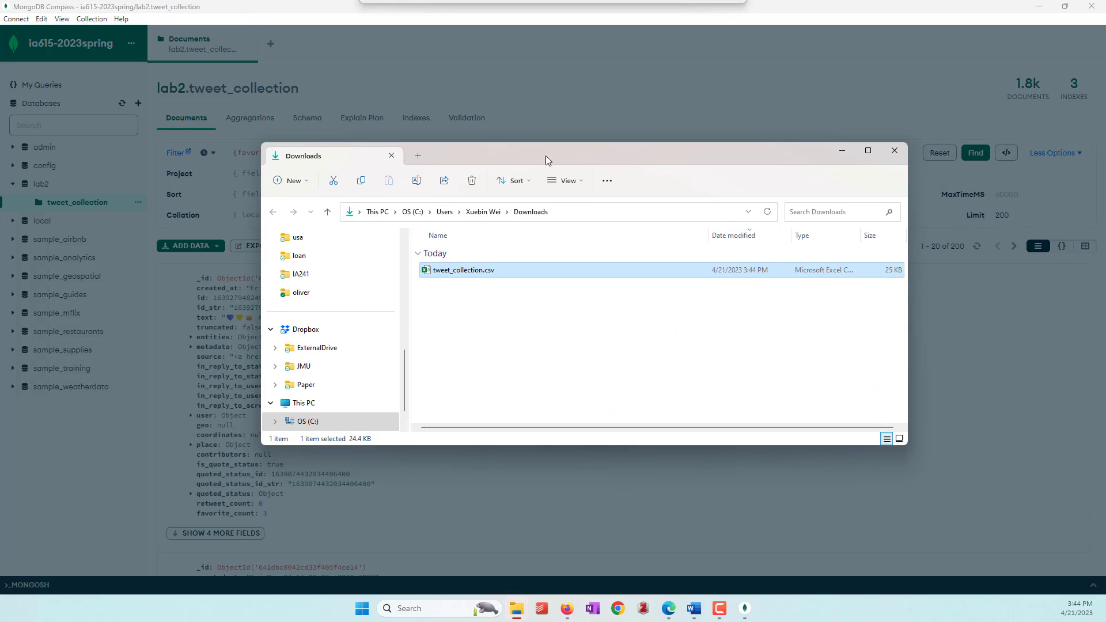
double_click(474, 273)
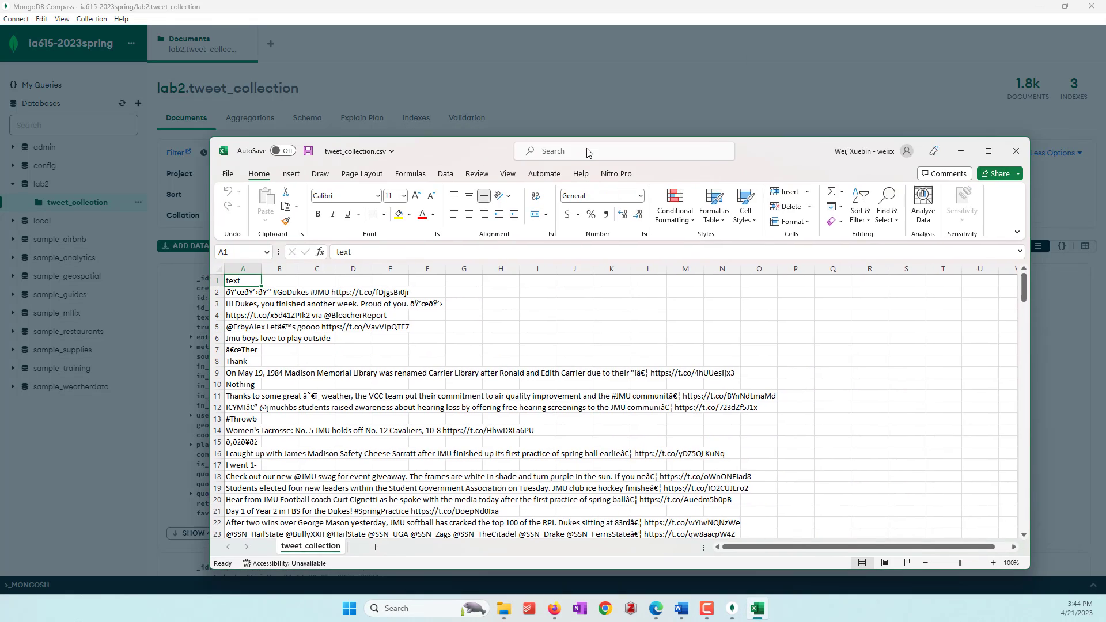
double_click(777, 148)
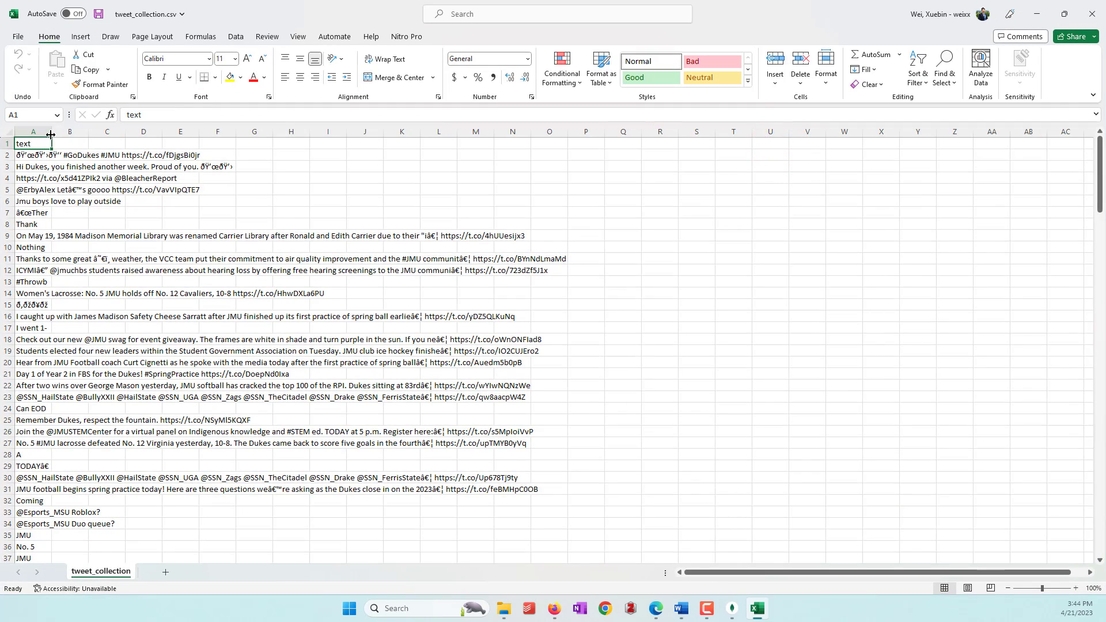
- Widen column A to fit the tweet texts and look through the rows of the sheet
double_click(59, 132)
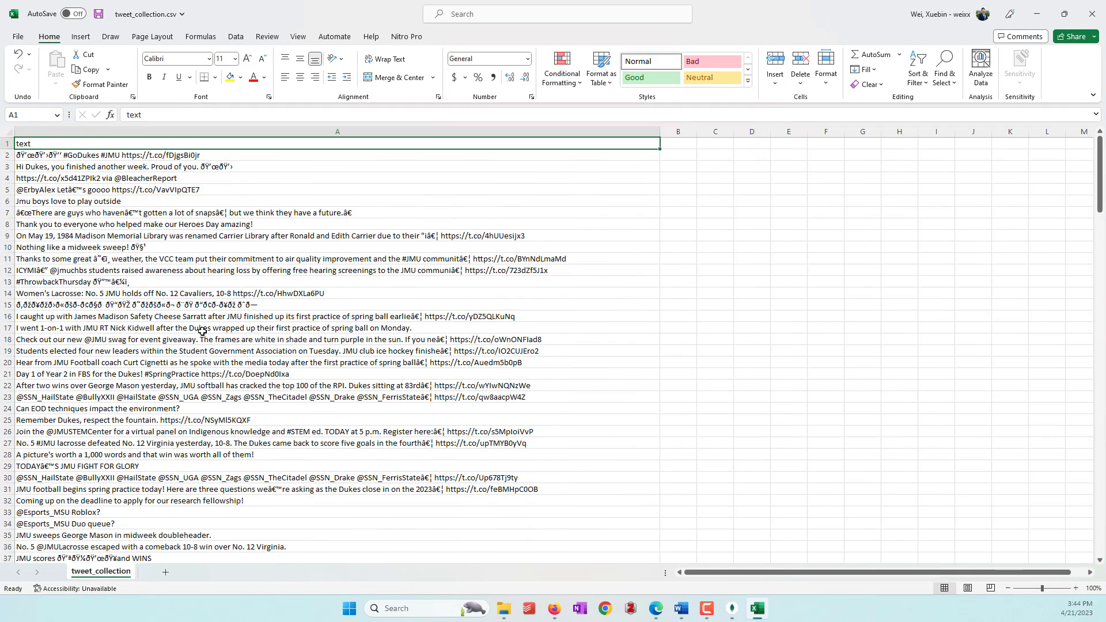
left_click(7, 155)
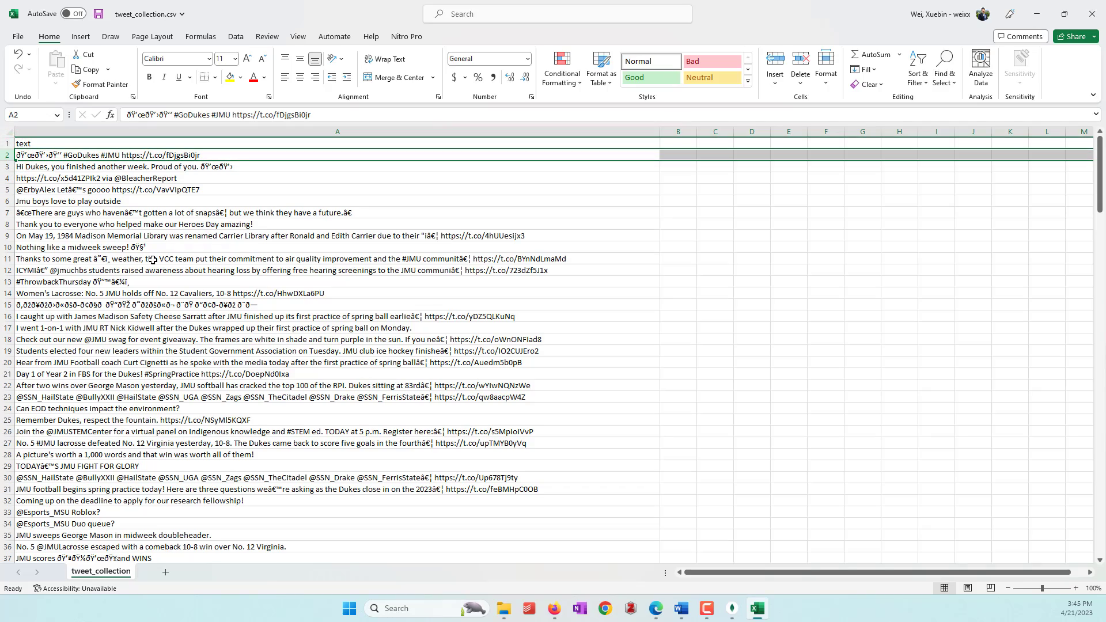
scroll(153, 260, "down", 20)
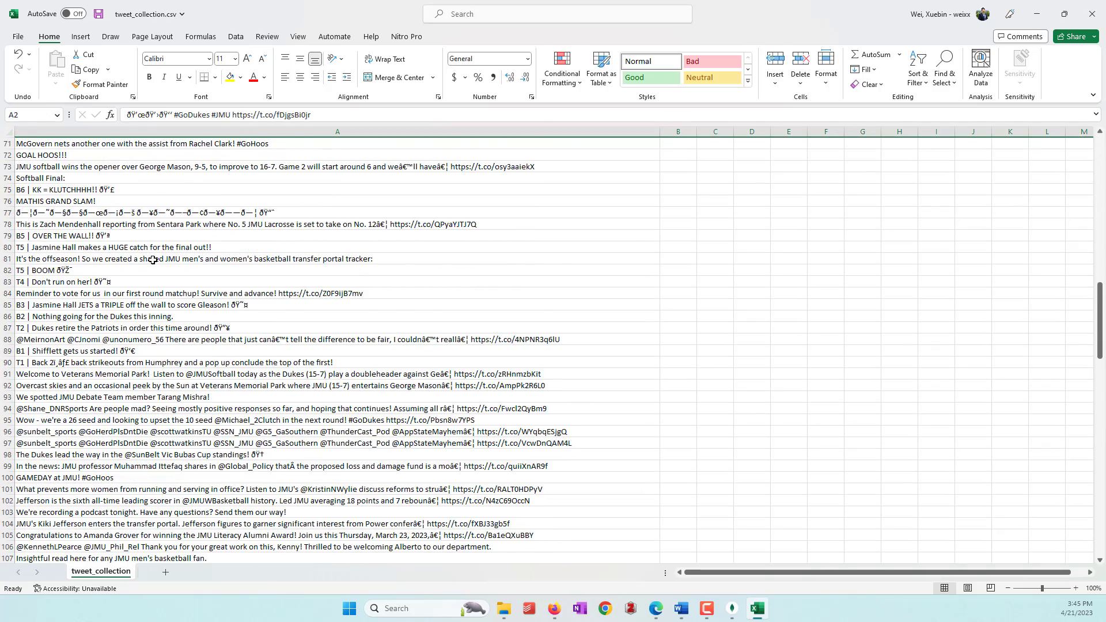
scroll(153, 260, "down", 5)
scroll(153, 260, "up", 20)
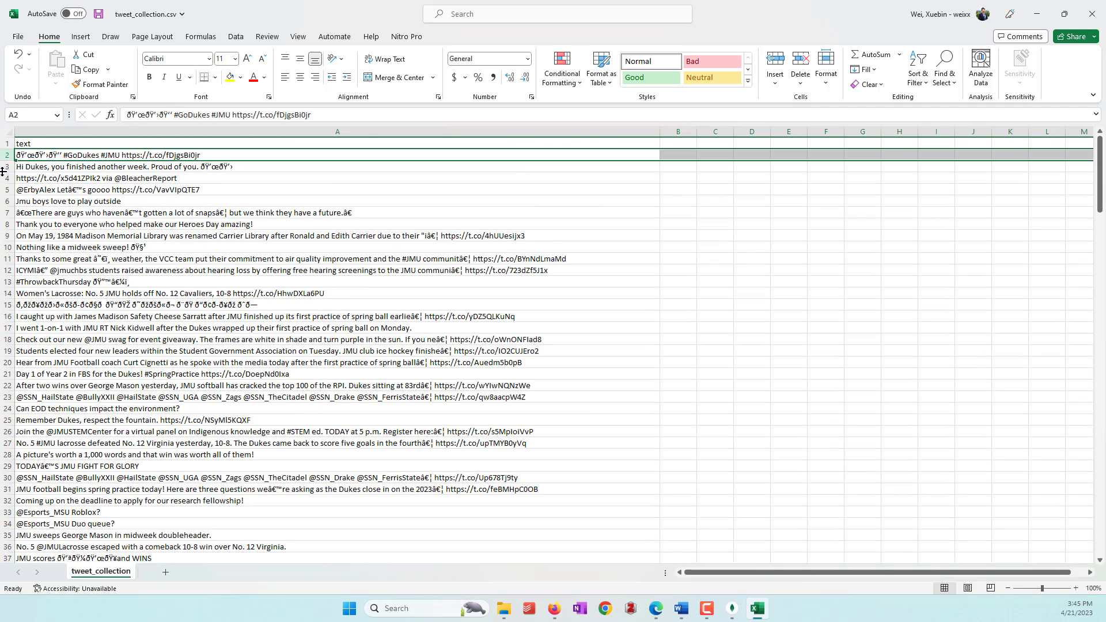
- Delete the header row containing "text" and check the remaining tweets down to the last row
left_click(7, 143)
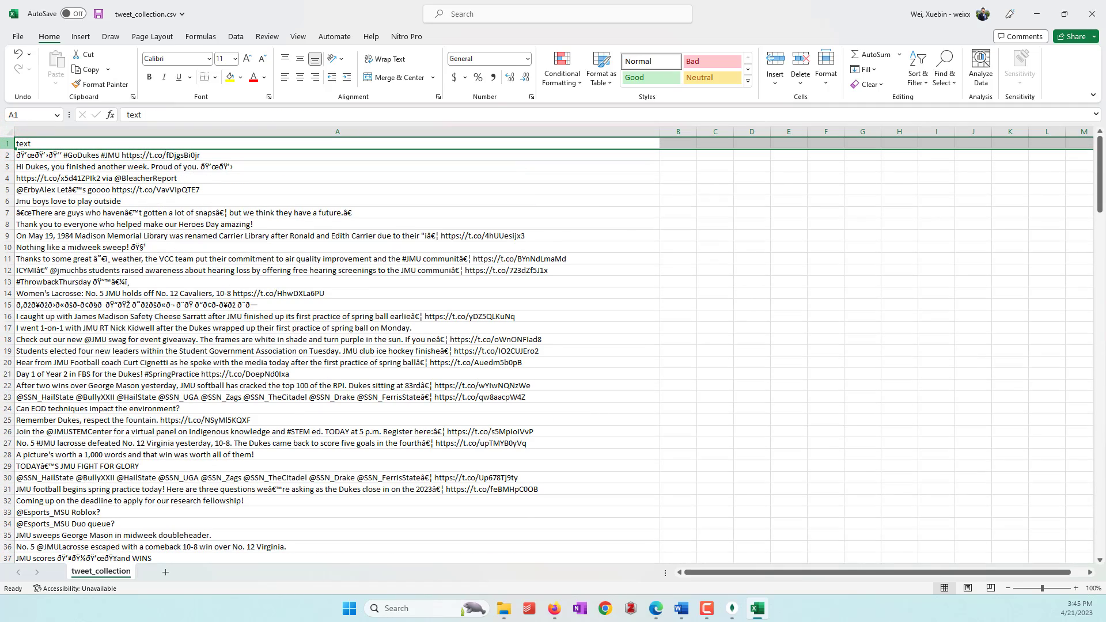
right_click(3, 143)
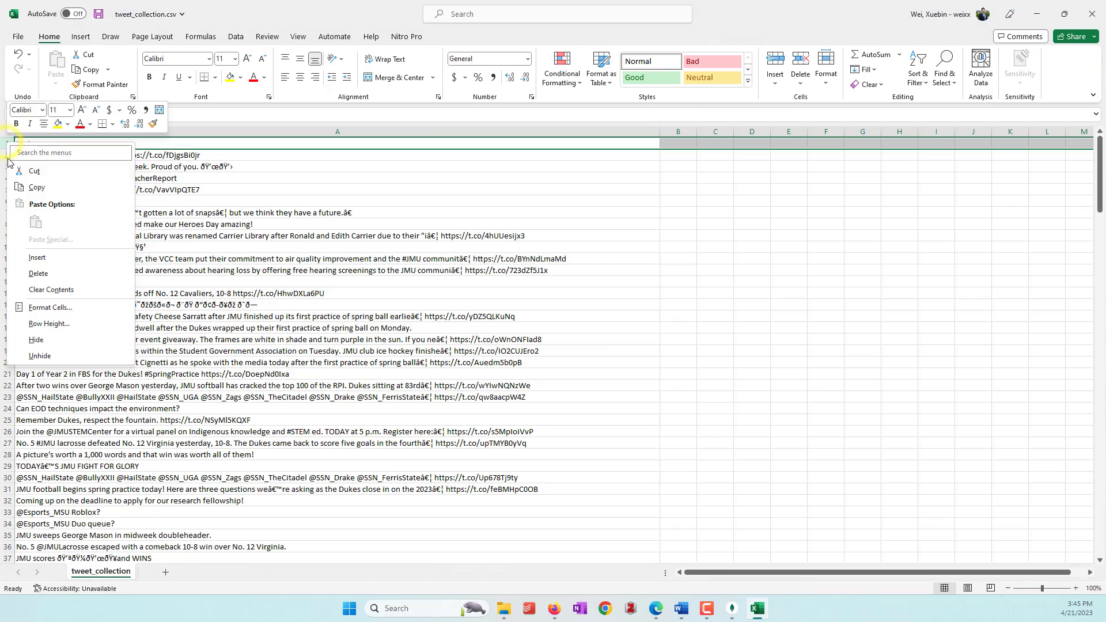
left_click(44, 276)
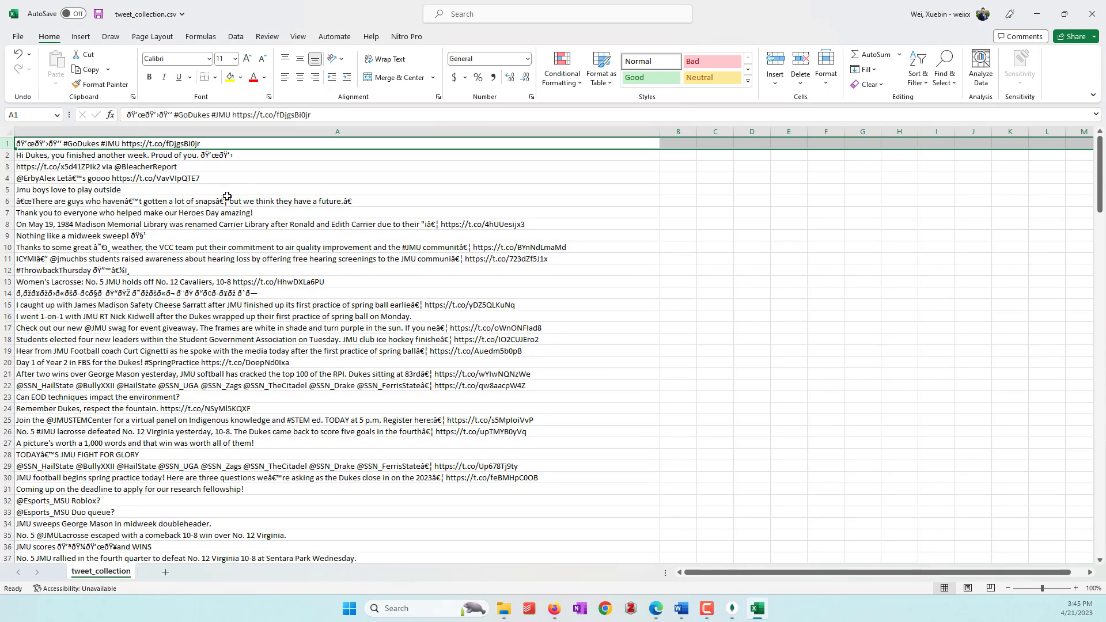
scroll(250, 305, "down", 20)
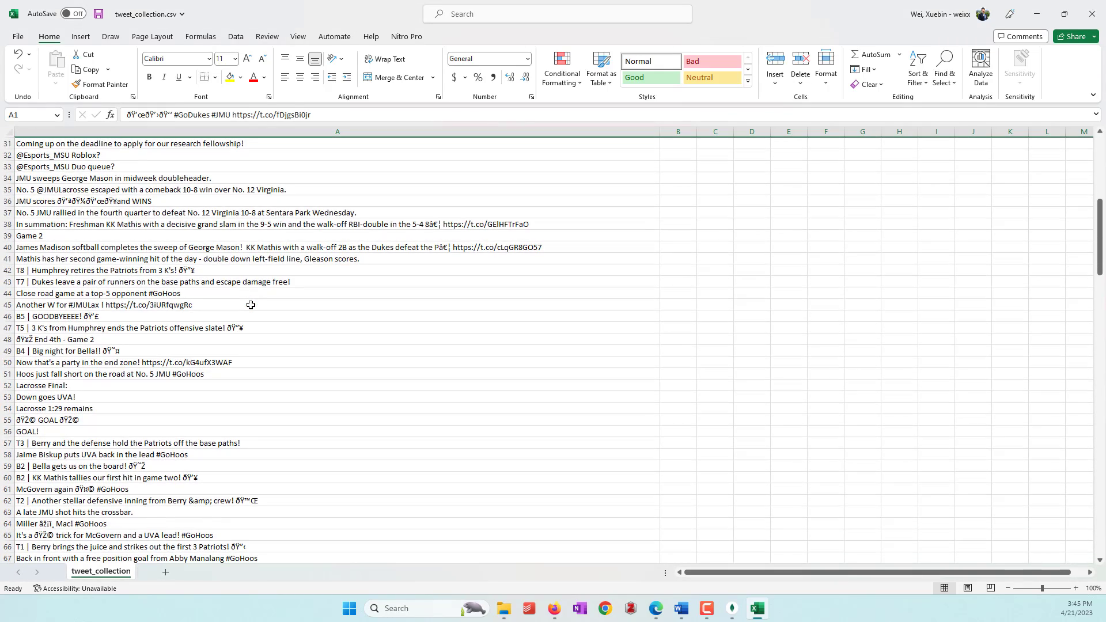
scroll(251, 305, "down", 20)
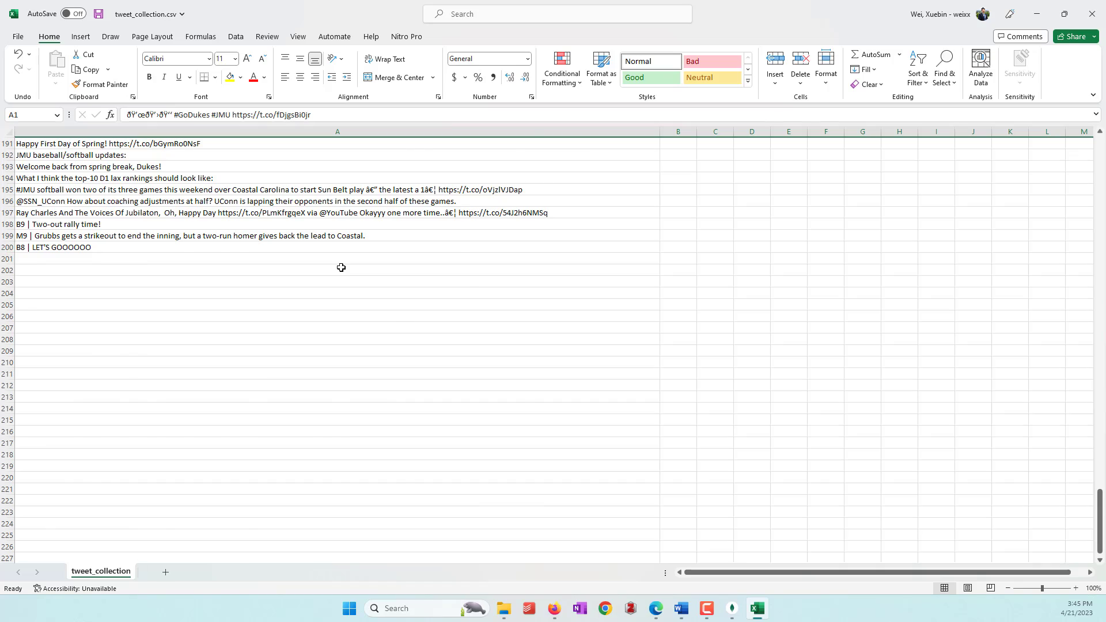
scroll(341, 267, "up", 15)
scroll(341, 267, "up", 20)
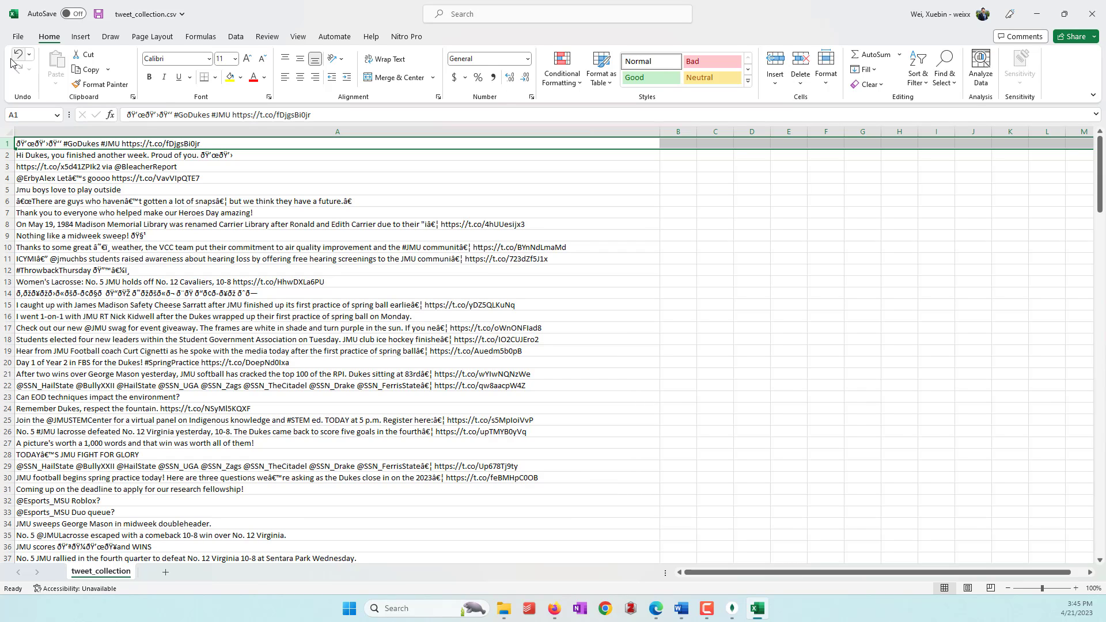
- Save a copy of the sheet in the Downloads folder as tweet_collection in Text (Tab delimited) (*.txt) format
left_click(17, 40)
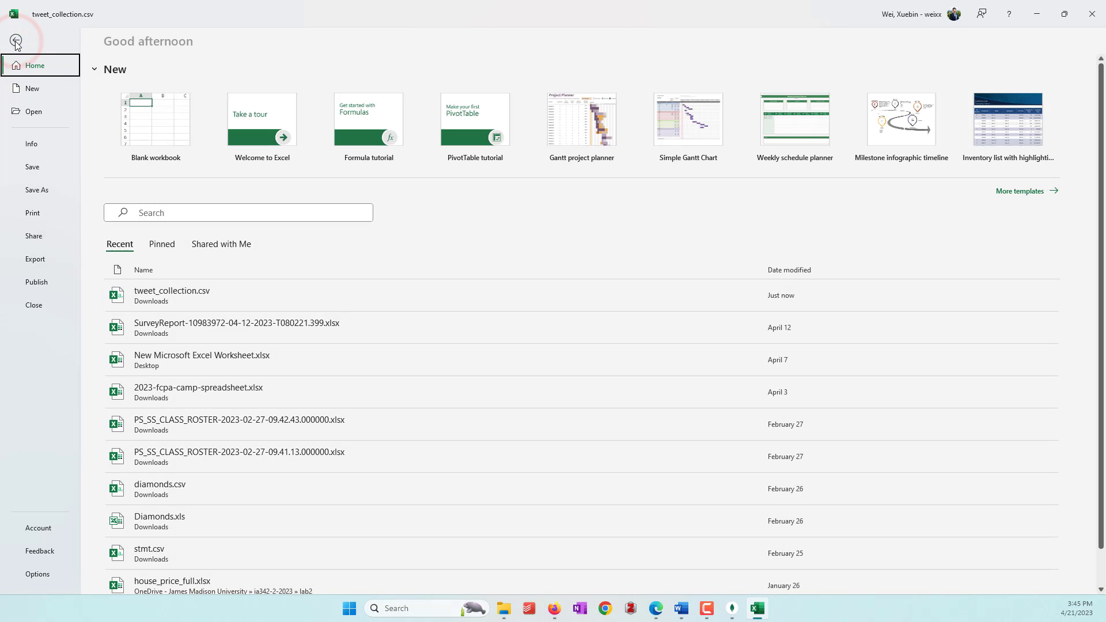
left_click(41, 190)
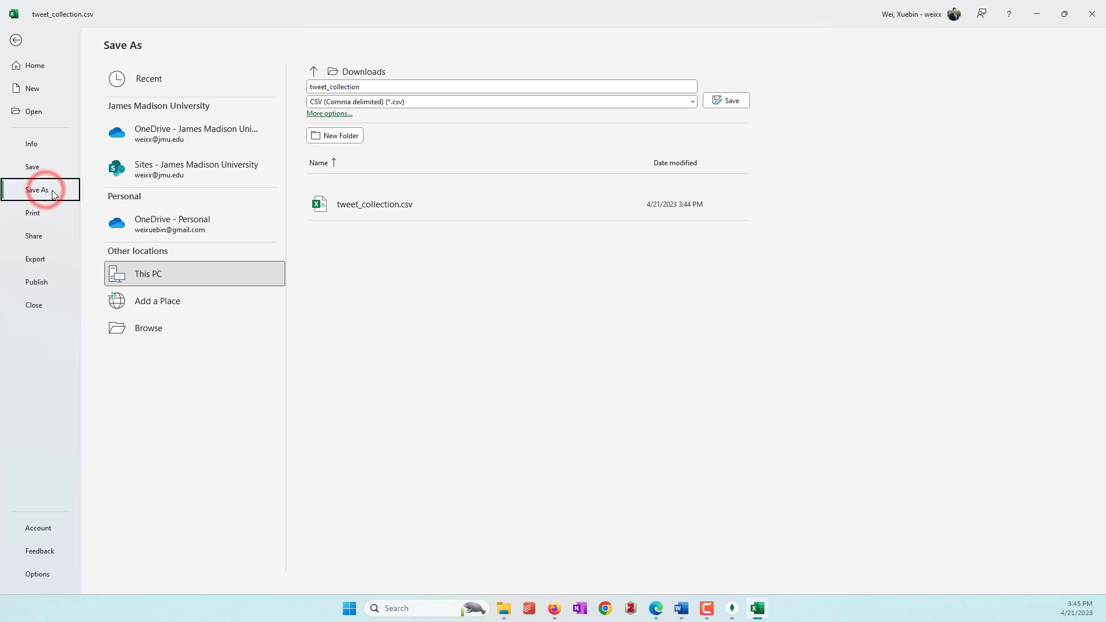
left_click(424, 102)
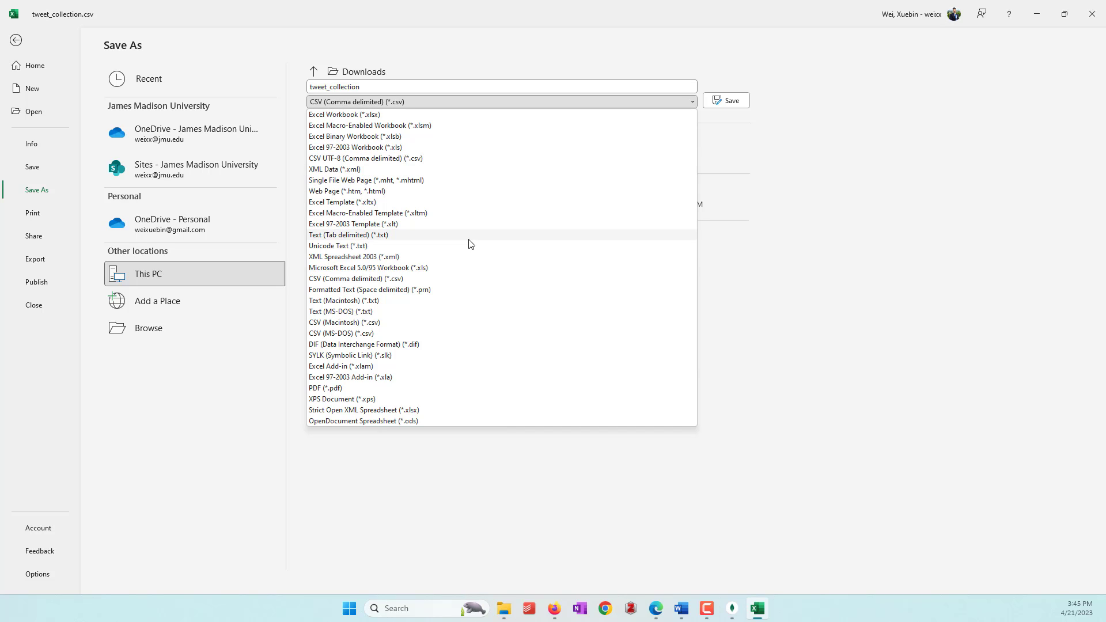
left_click(330, 235)
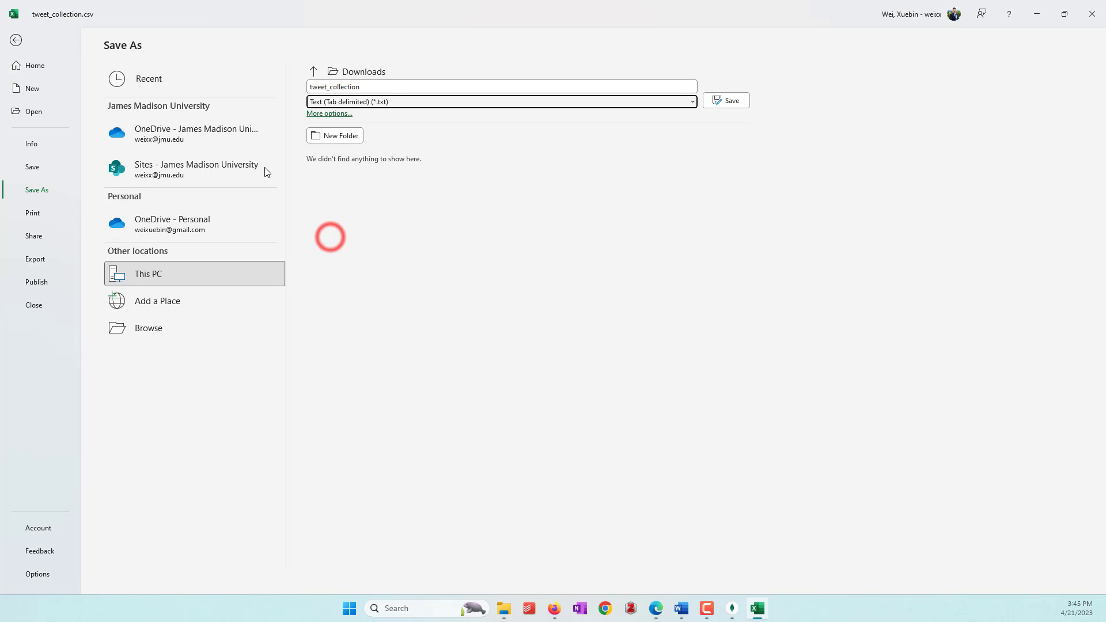
left_click(725, 102)
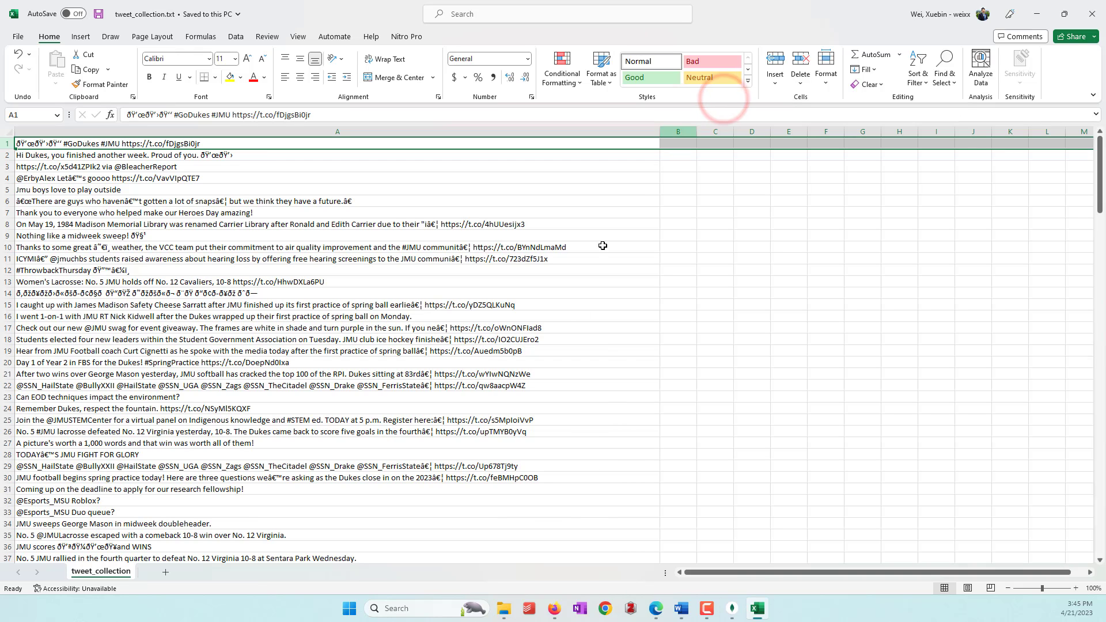
- Close Excel and maximize the Downloads folder window
left_click(1092, 14)
left_click(470, 350)
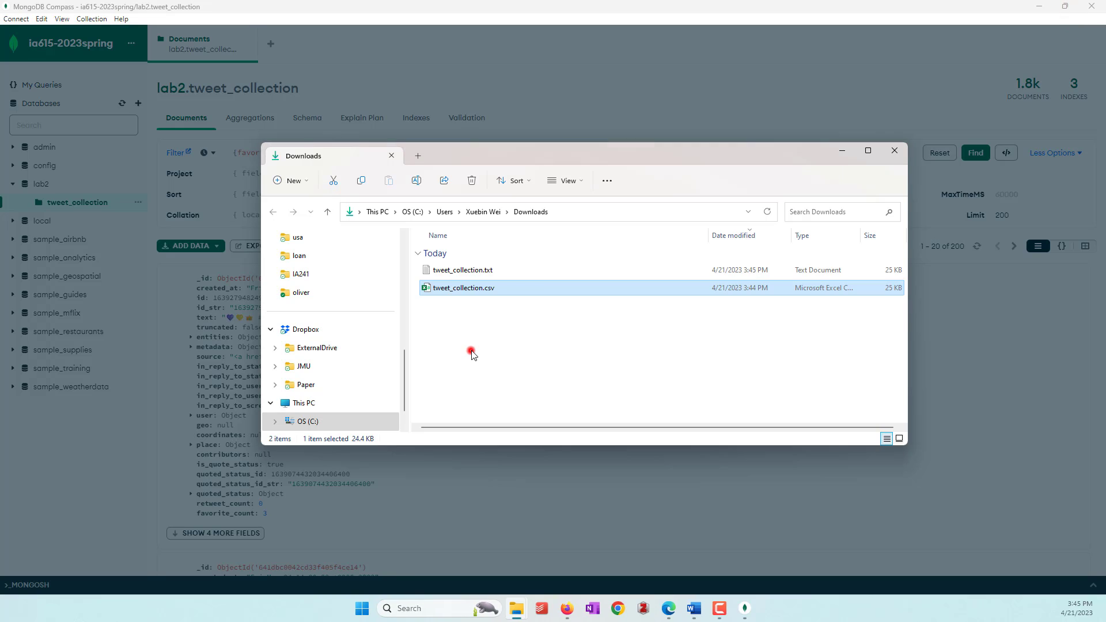
left_click(867, 150)
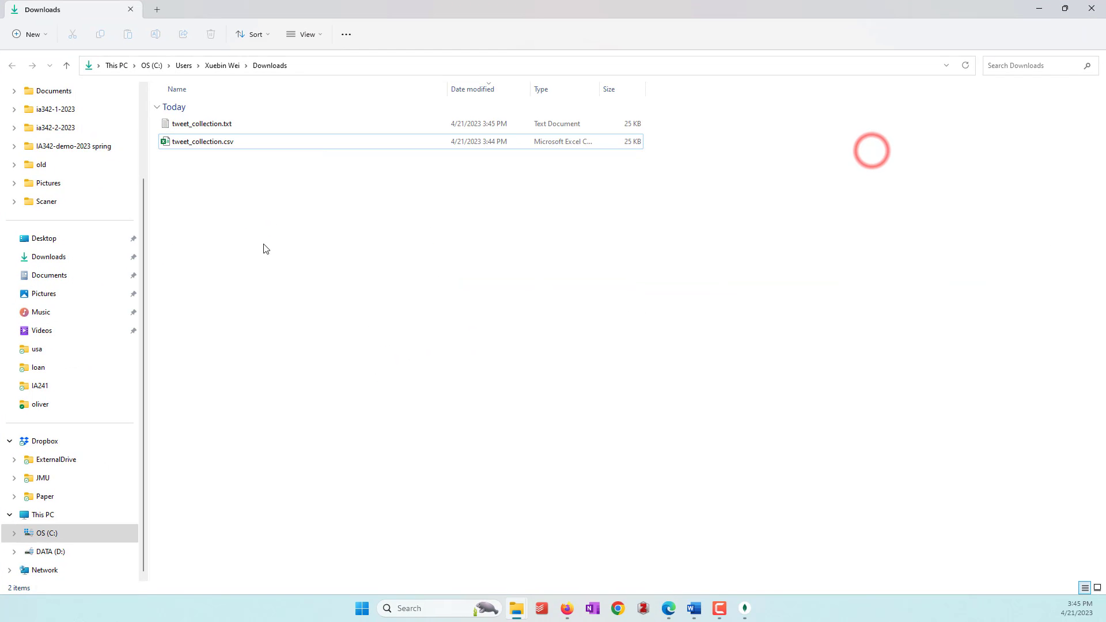
left_click(290, 243)
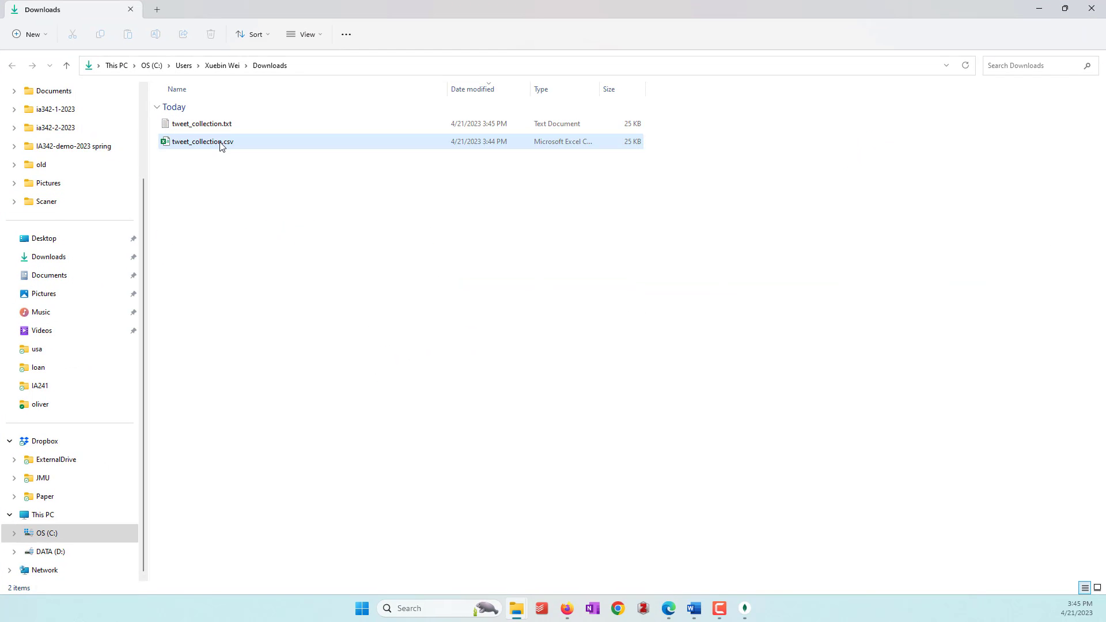
- Open tweet_collection.txt from the Downloads folder and look through the tweet texts
double_click(213, 126)
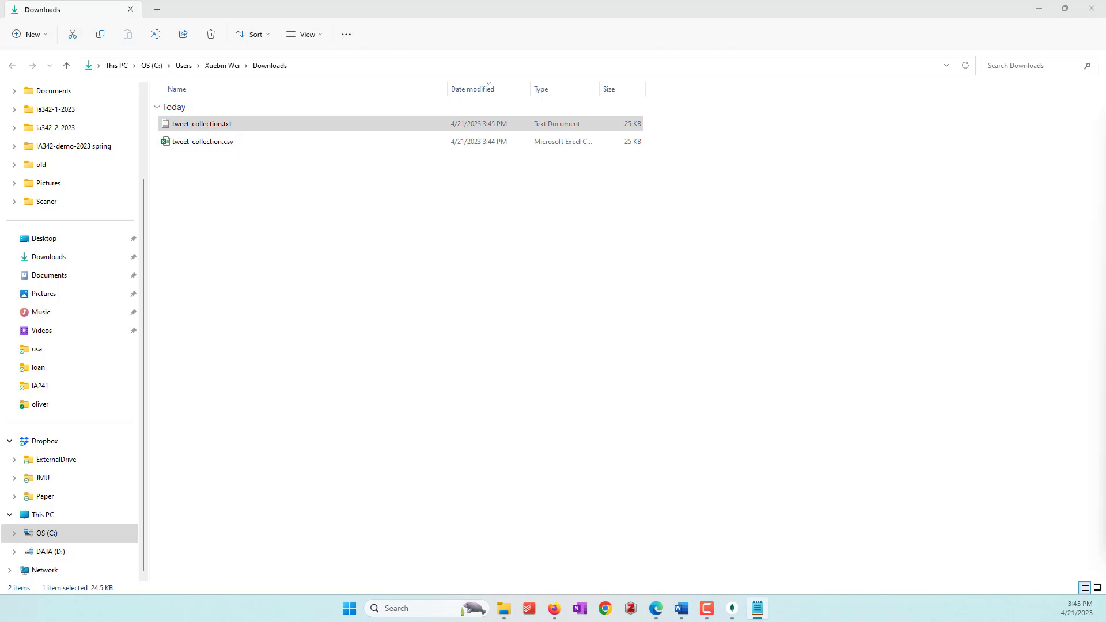
scroll(394, 271, "down", 5)
scroll(393, 271, "down", 10)
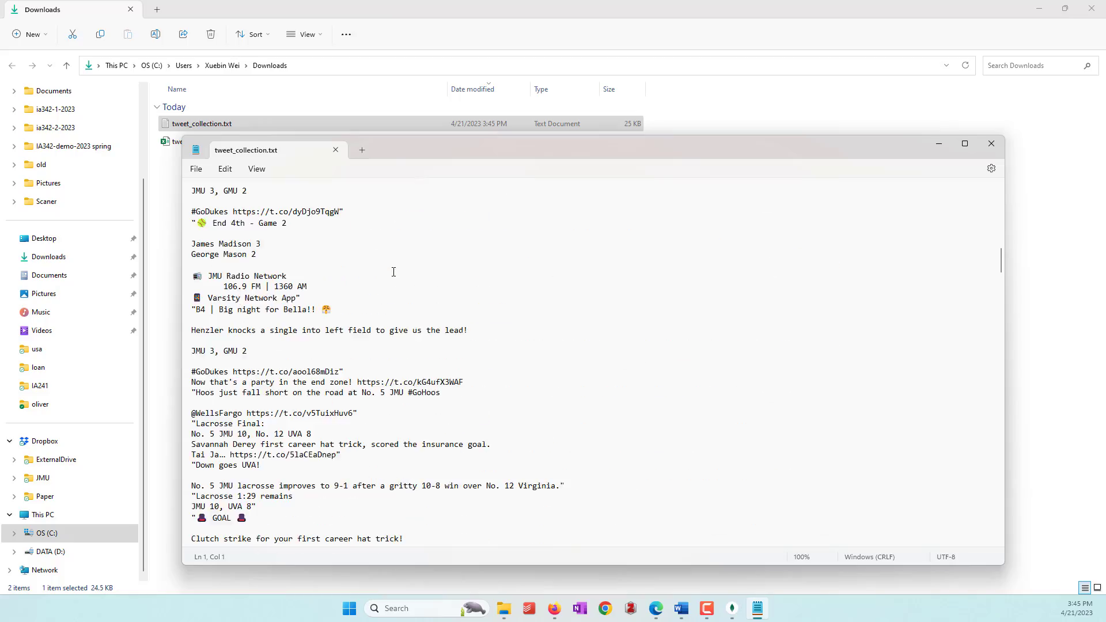
scroll(394, 271, "down", 20)
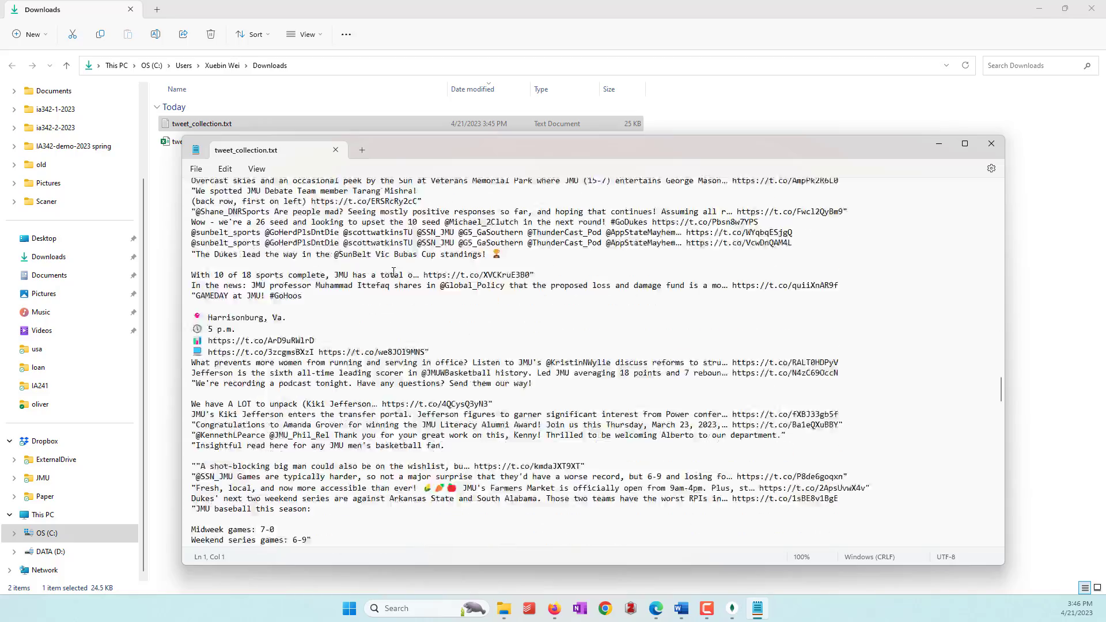
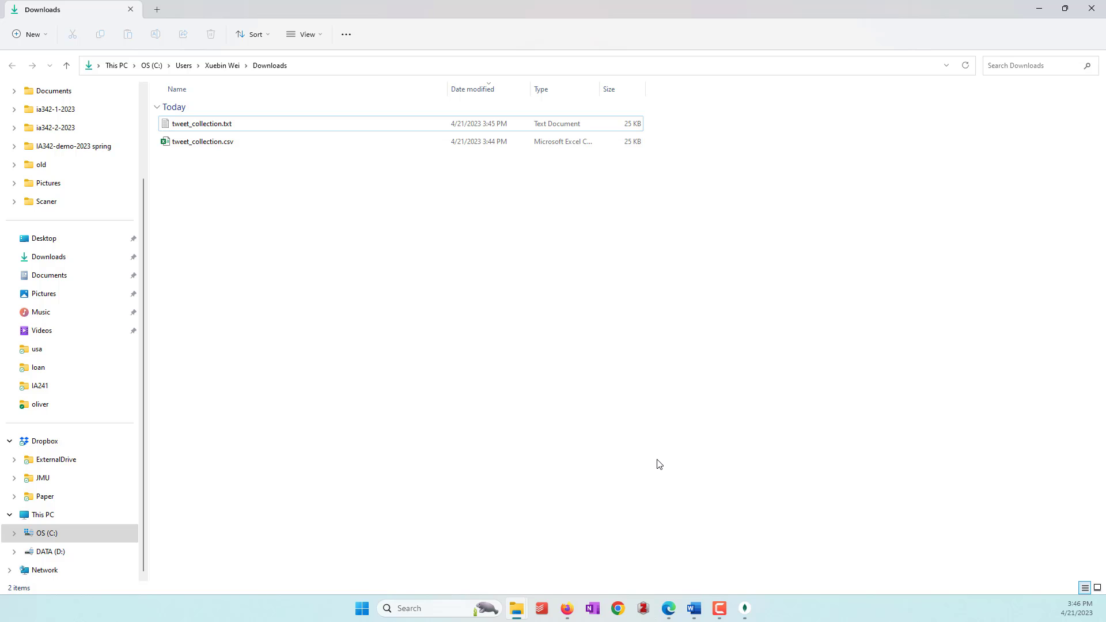
- Switch to Firefox, open the Microsoft account creation form from the sign-in page, and view the Microsoft Edge page
left_click(567, 609)
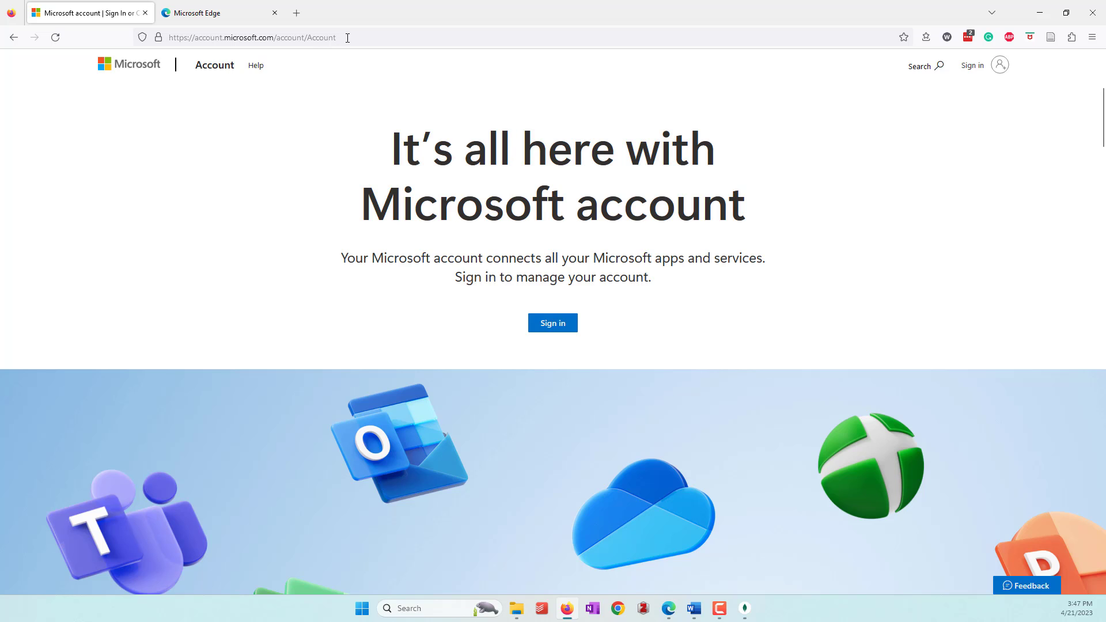
left_click(973, 65)
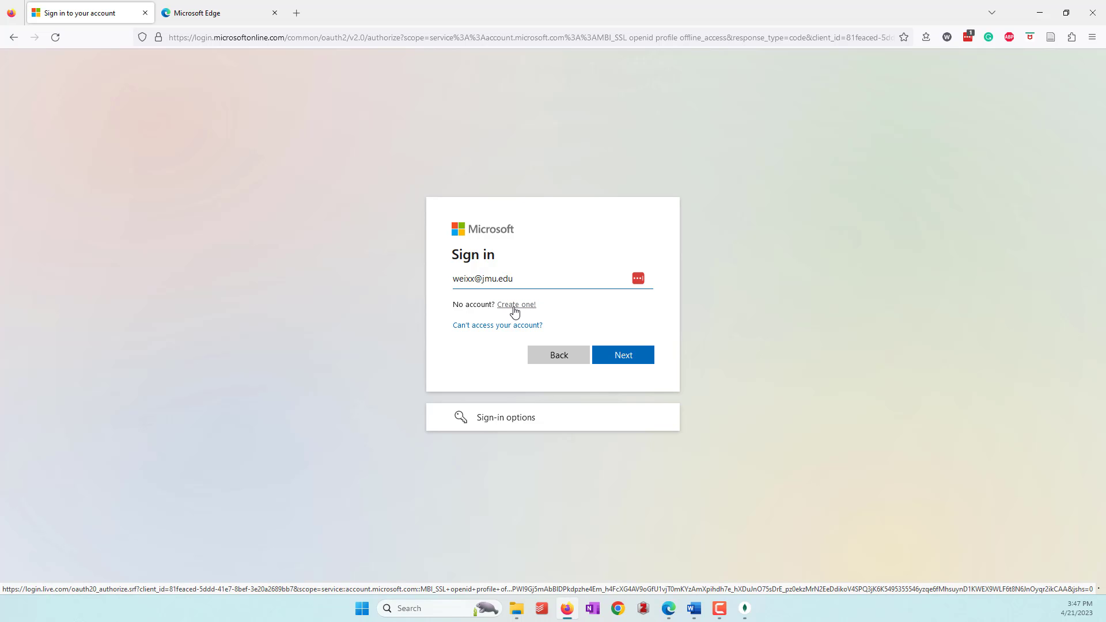
left_click(514, 309)
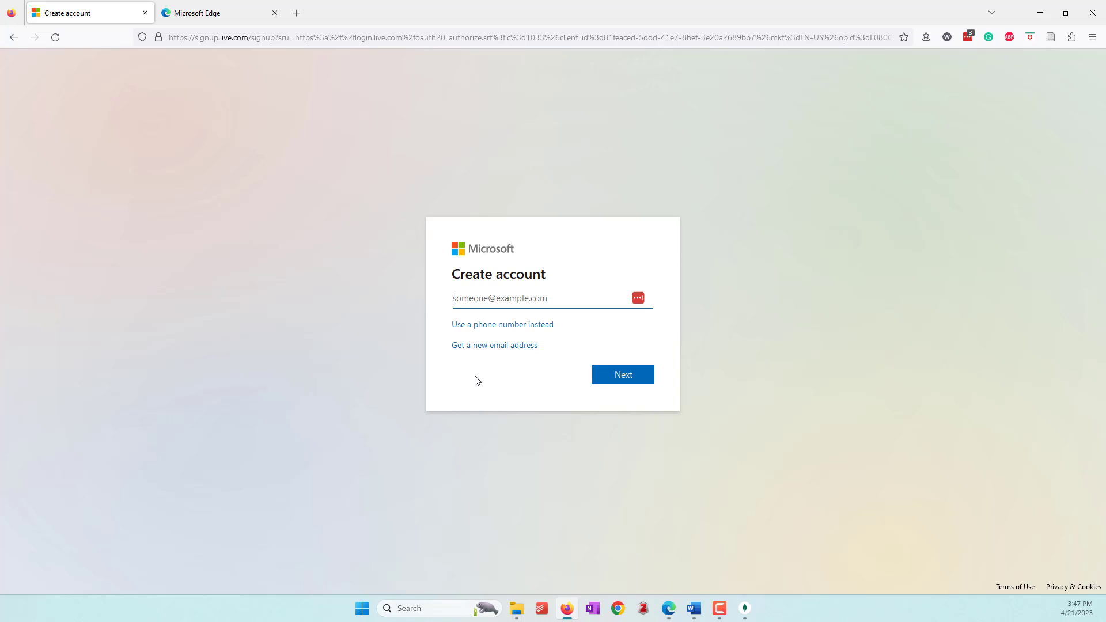
left_click(211, 22)
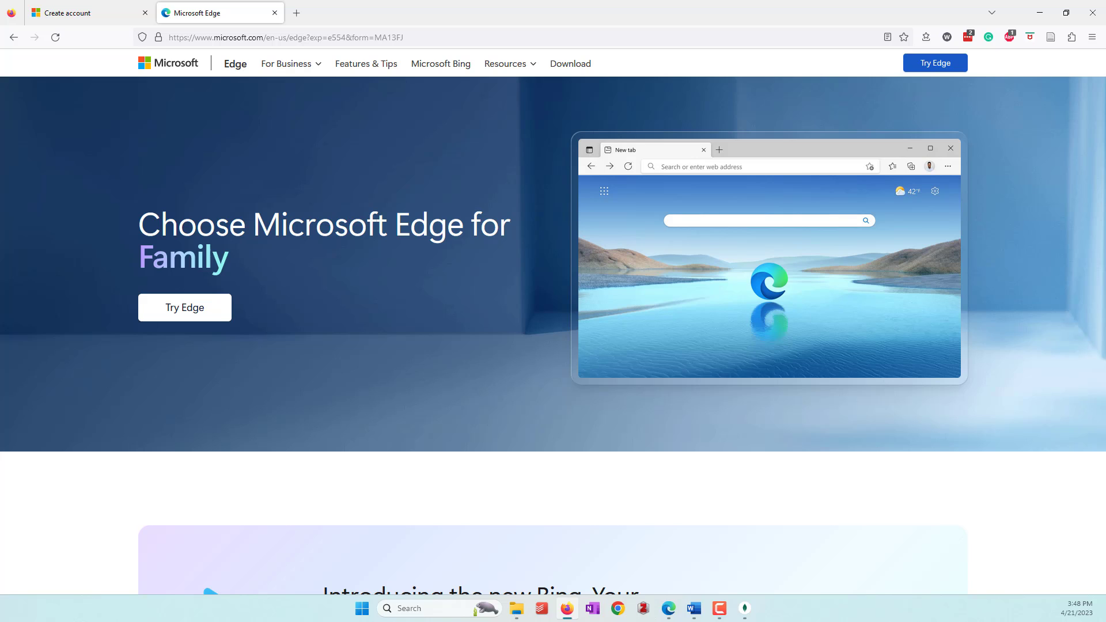
- Switch to Microsoft Edge, open the Bing Discover sidebar and start chatting
left_click(669, 608)
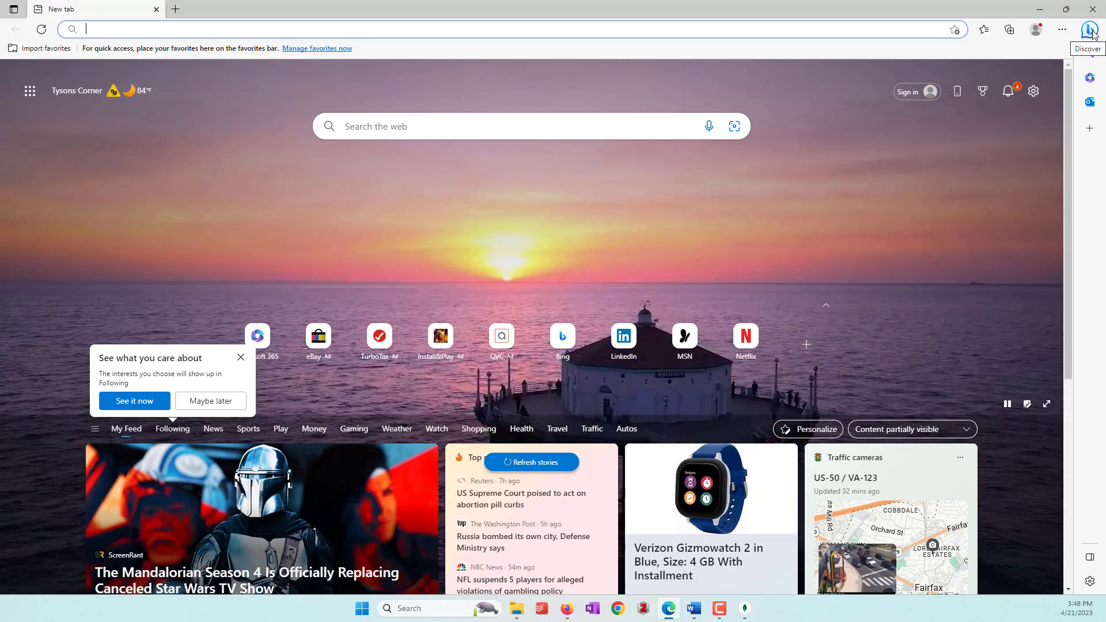
left_click(1090, 31)
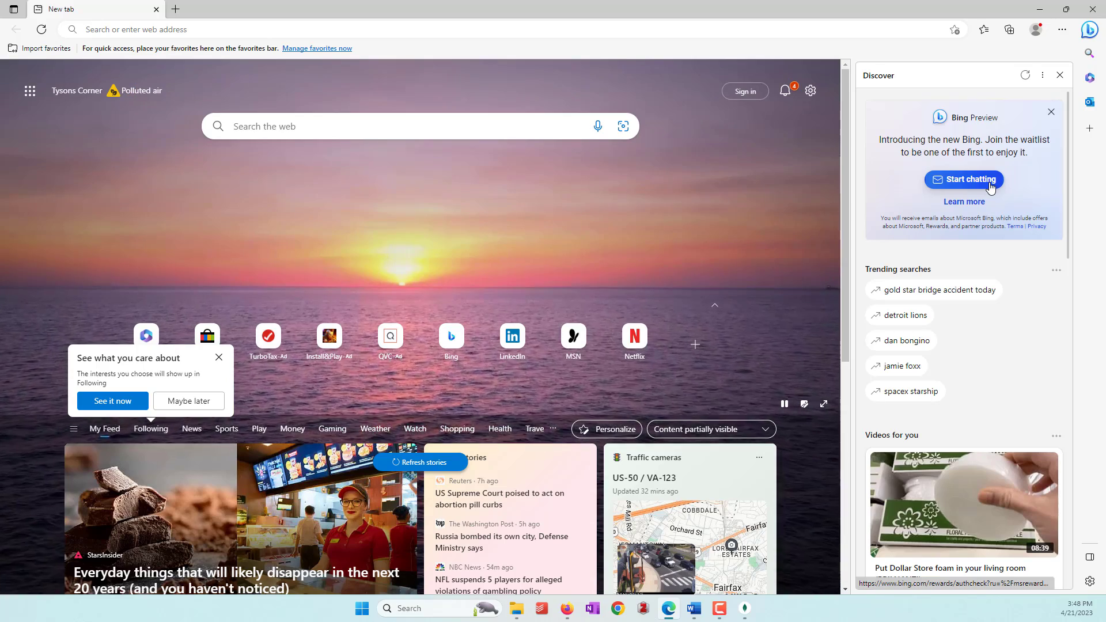
left_click(954, 182)
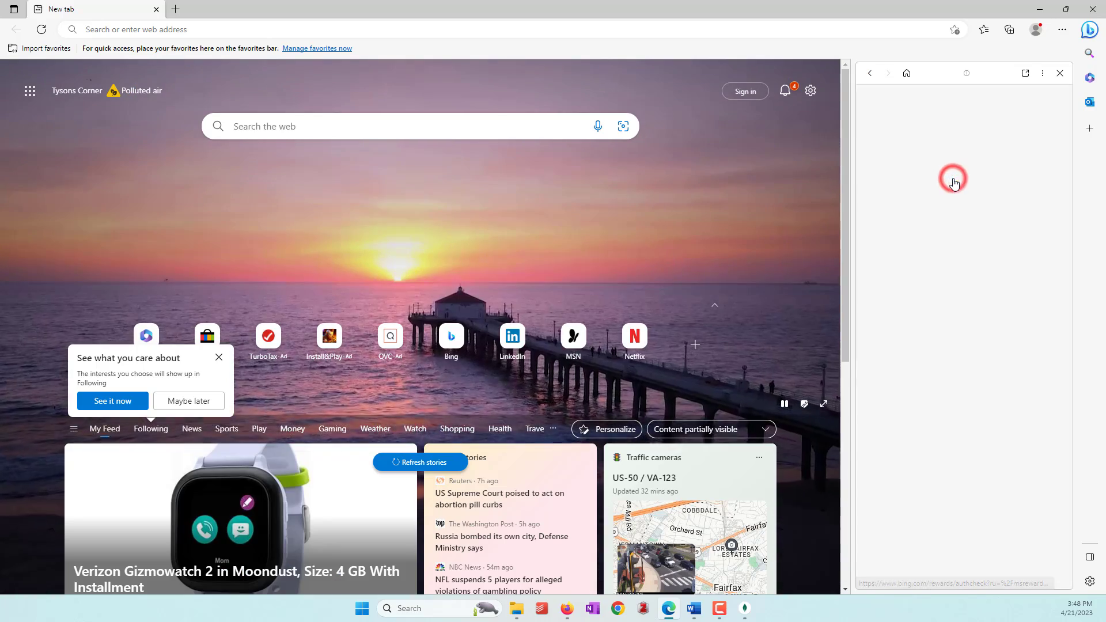
left_click(926, 250)
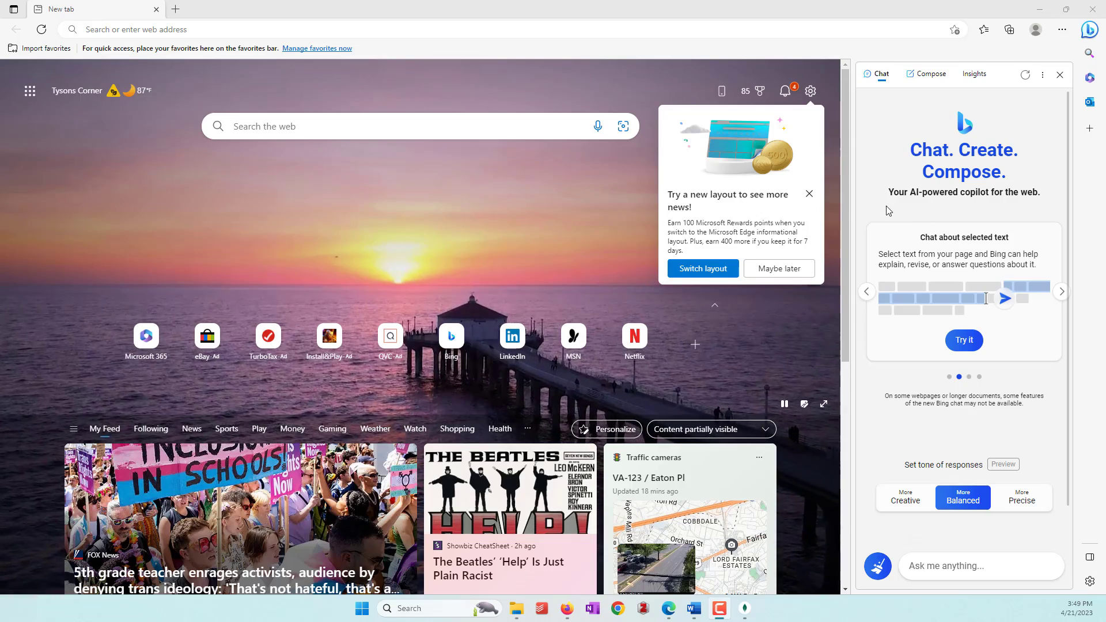
- Dismiss the new layout suggestion and browse the Bing chat feature cards up to Create AI images
left_click(809, 194)
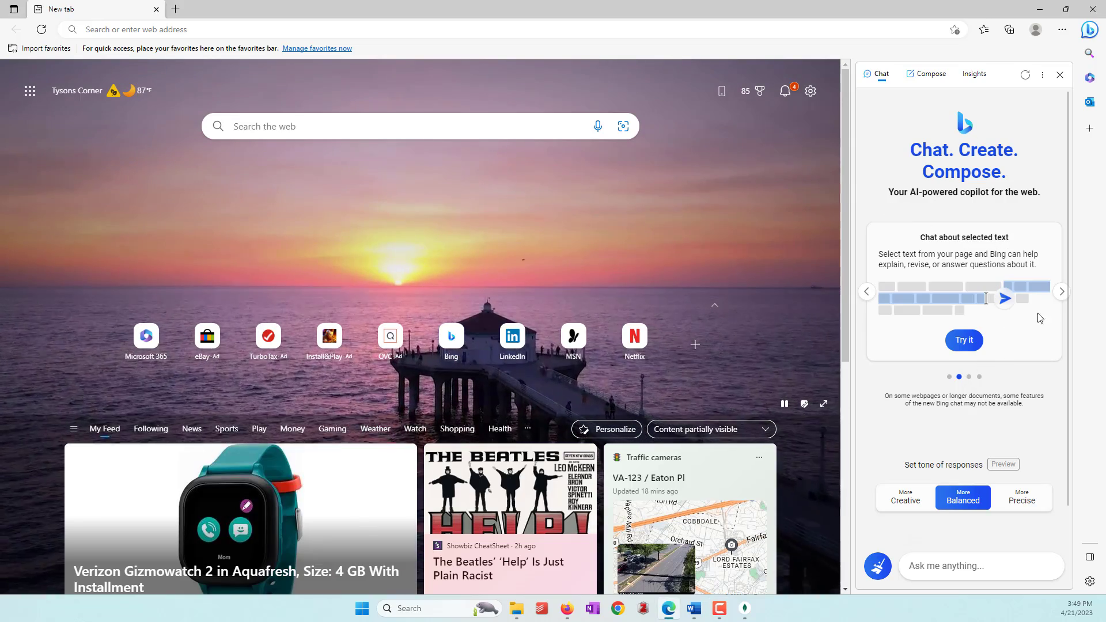
left_click(1062, 292)
left_click(1063, 293)
left_click(1062, 295)
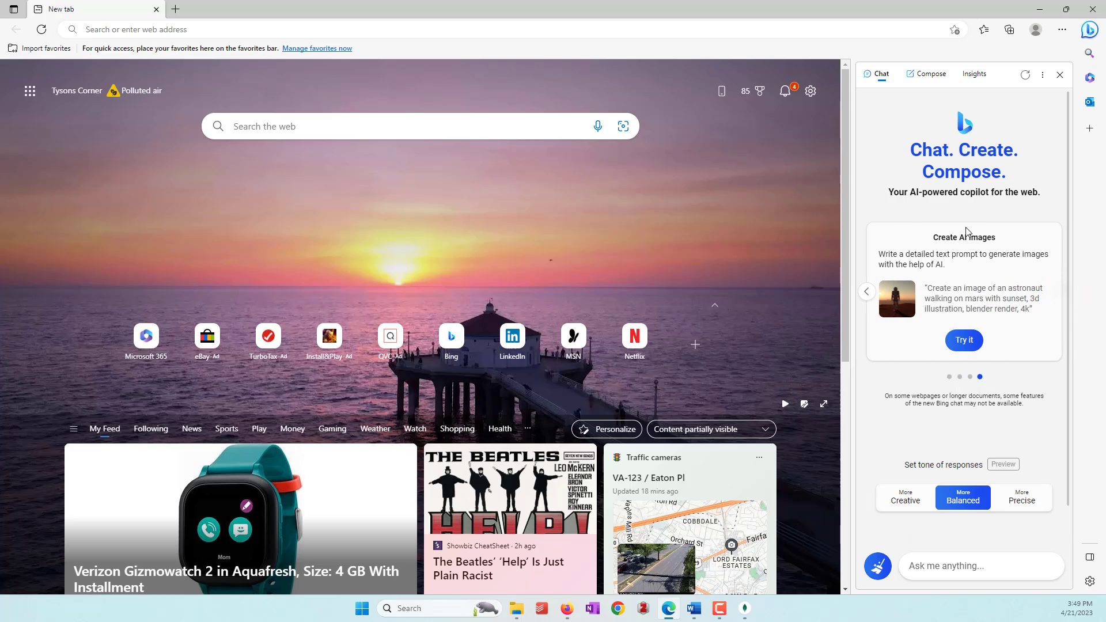
- Set the Bing chat response tone to More Precise and open the sidebar's notification and app settings
left_click(933, 561)
left_click(1029, 506)
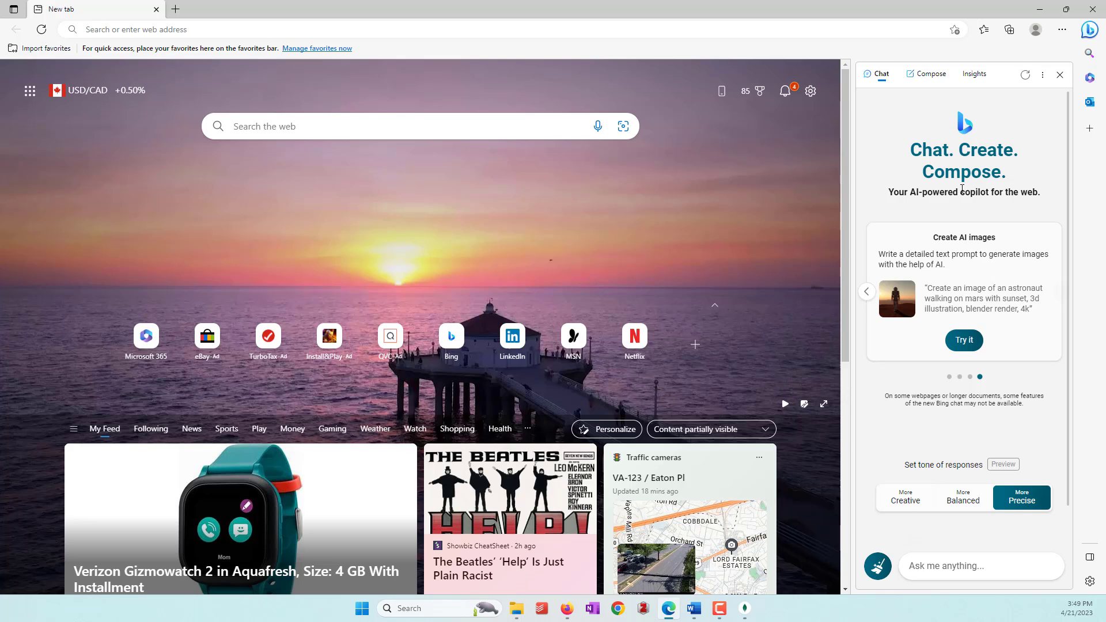
left_click(1042, 76)
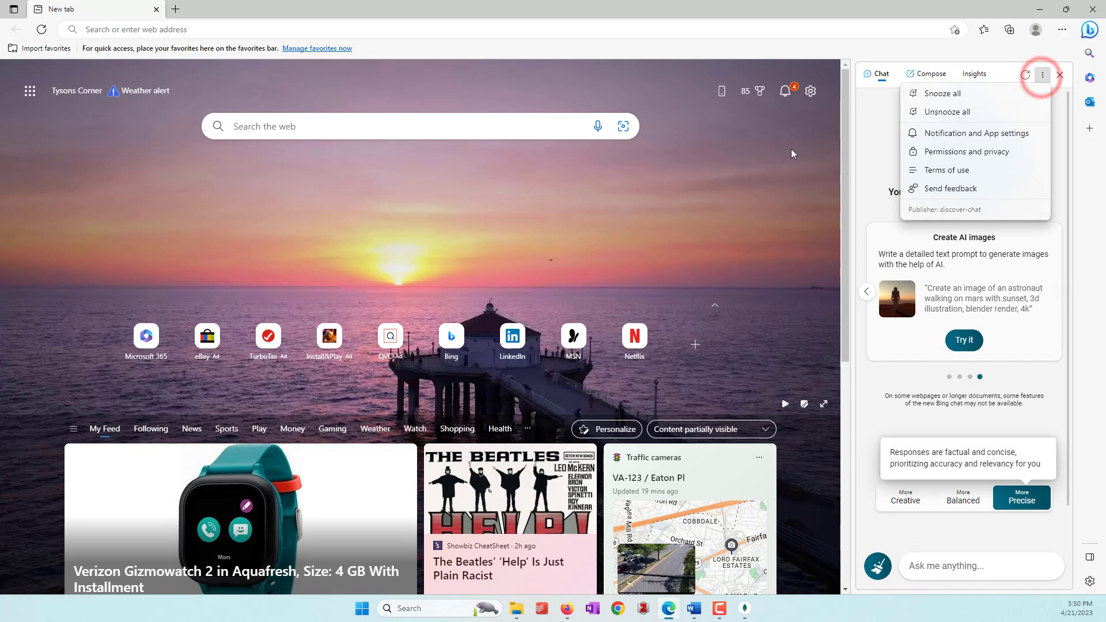
left_click(982, 134)
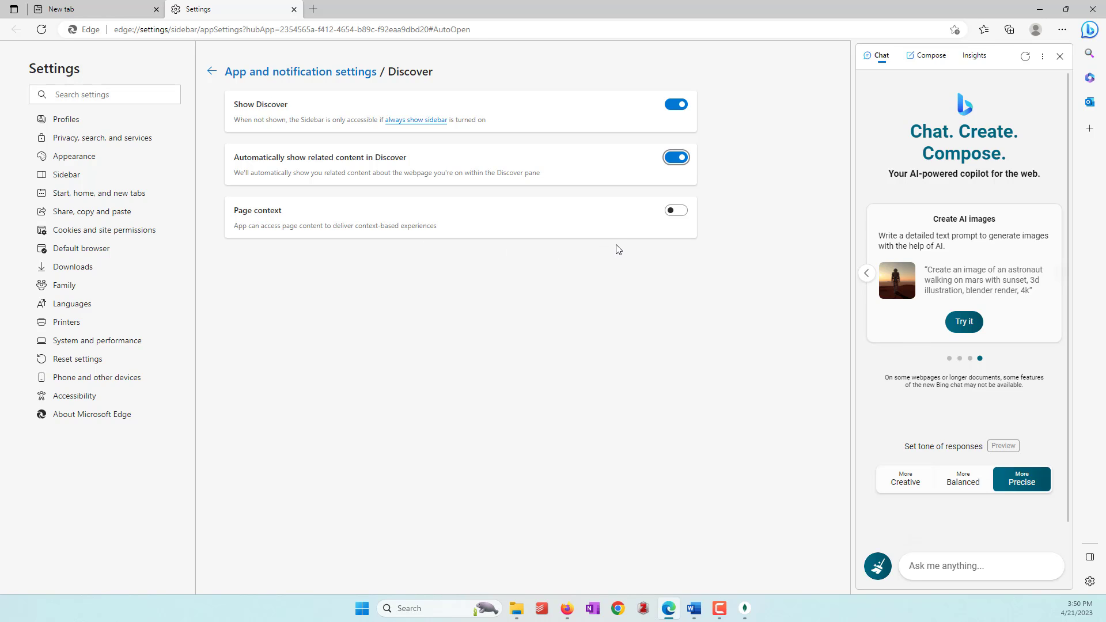
- Turn on Page context for Discover and load tweet_collection.txt from the Downloads folder into the browser tab
left_click(679, 212)
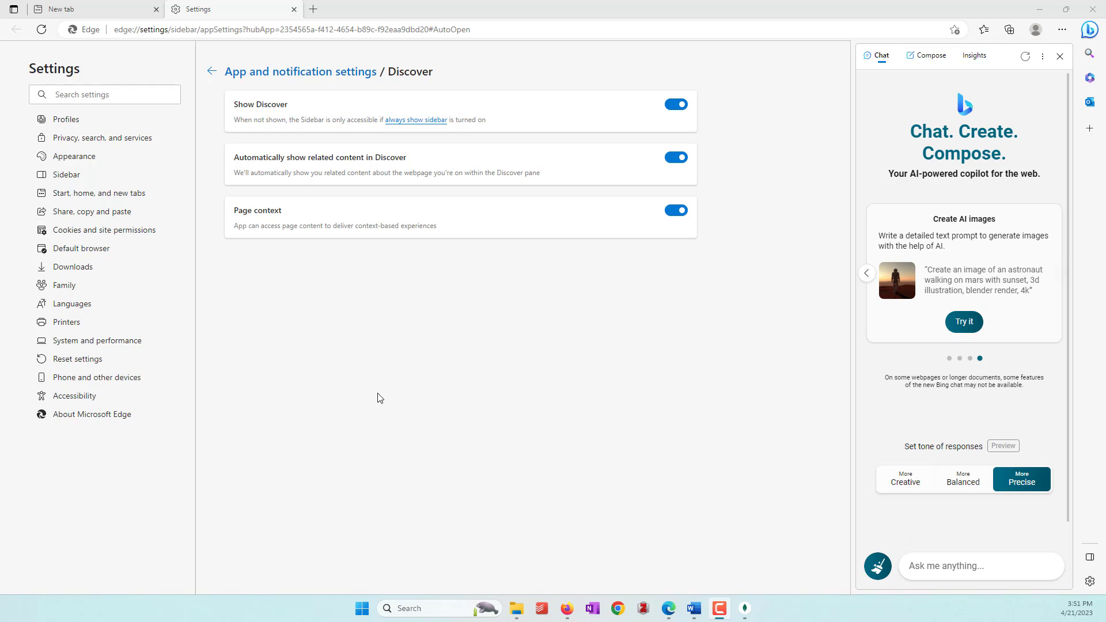
left_click(517, 609)
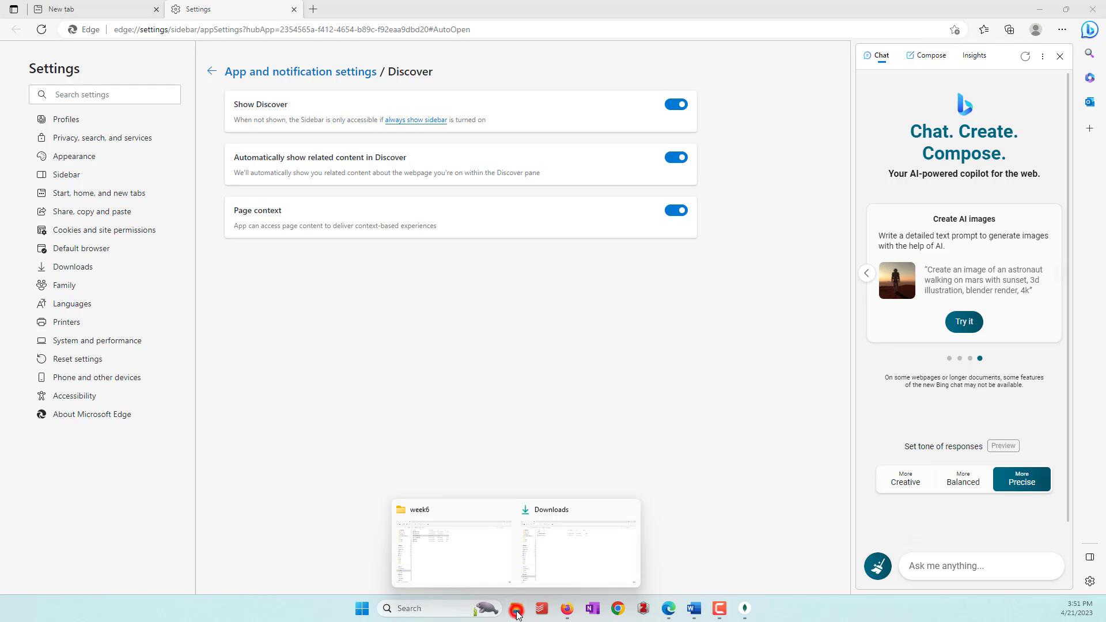
left_click(604, 564)
left_click(470, 8)
left_click_drag(481, 30, 789, 228)
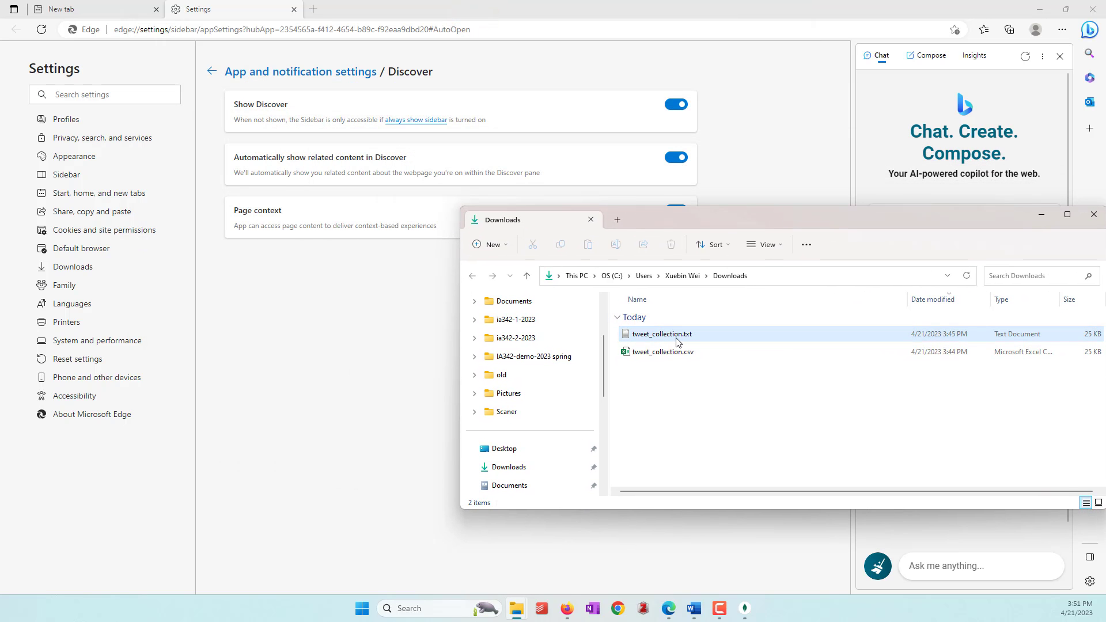
left_click_drag(668, 339, 385, 29)
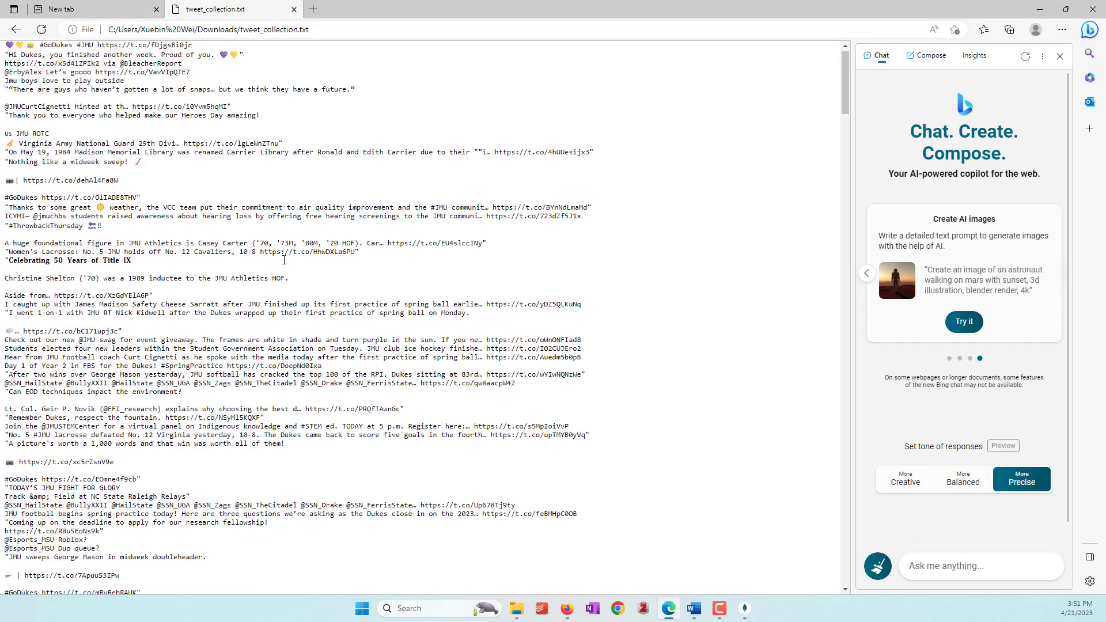
- Look through the loaded tweets and send Bing chat the prompt "Summarize this document"
scroll(283, 259, "down", 20)
scroll(284, 260, "down", 15)
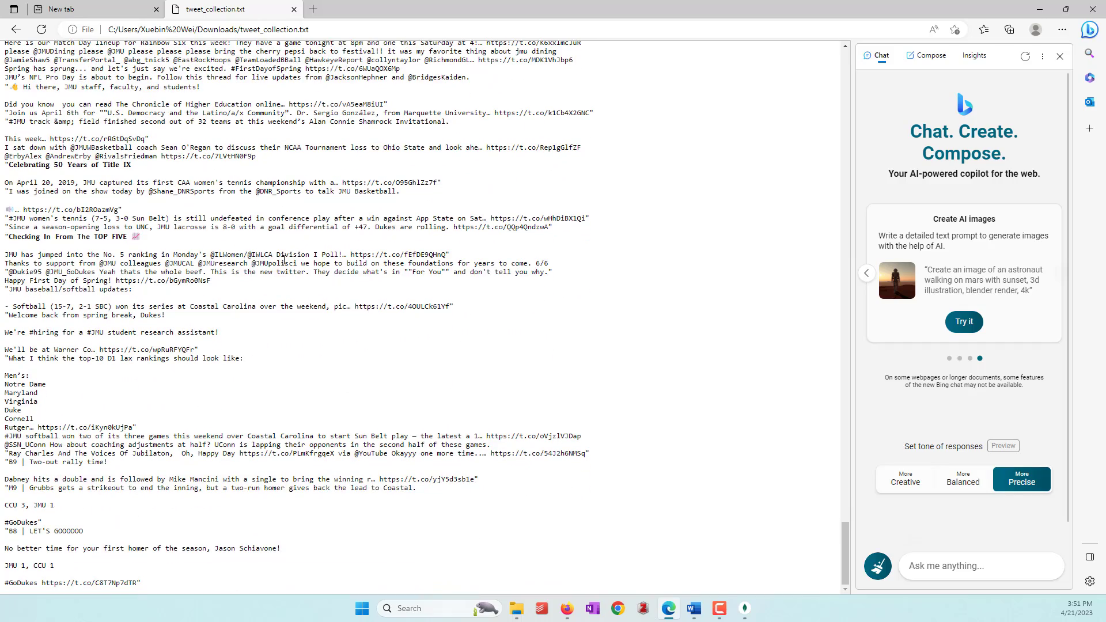
scroll(283, 260, "up", 20)
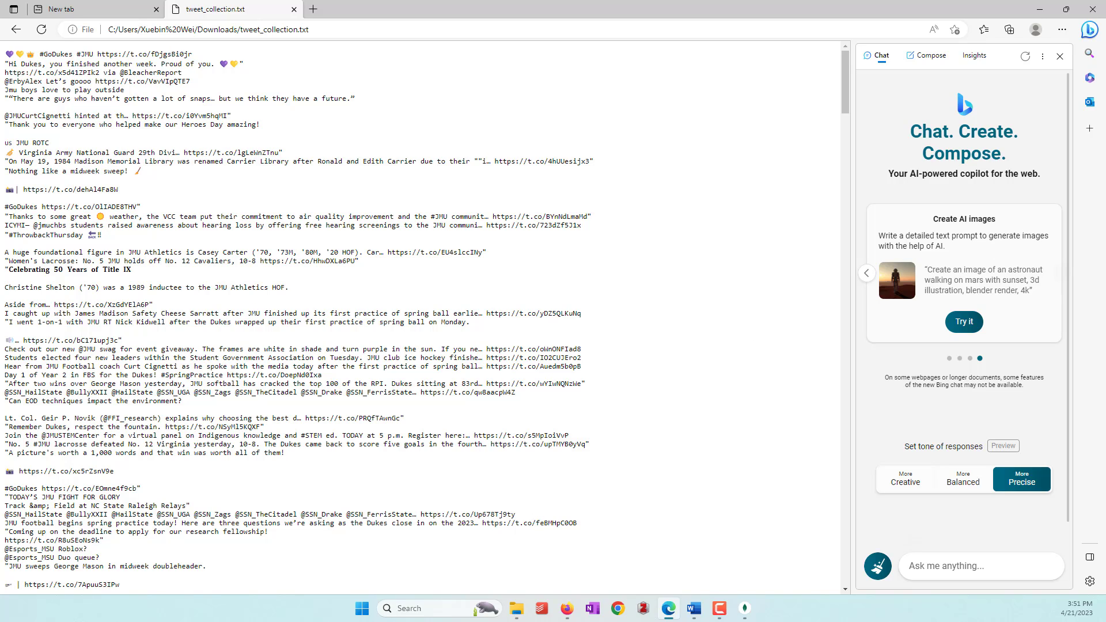
key("alt+Tab")
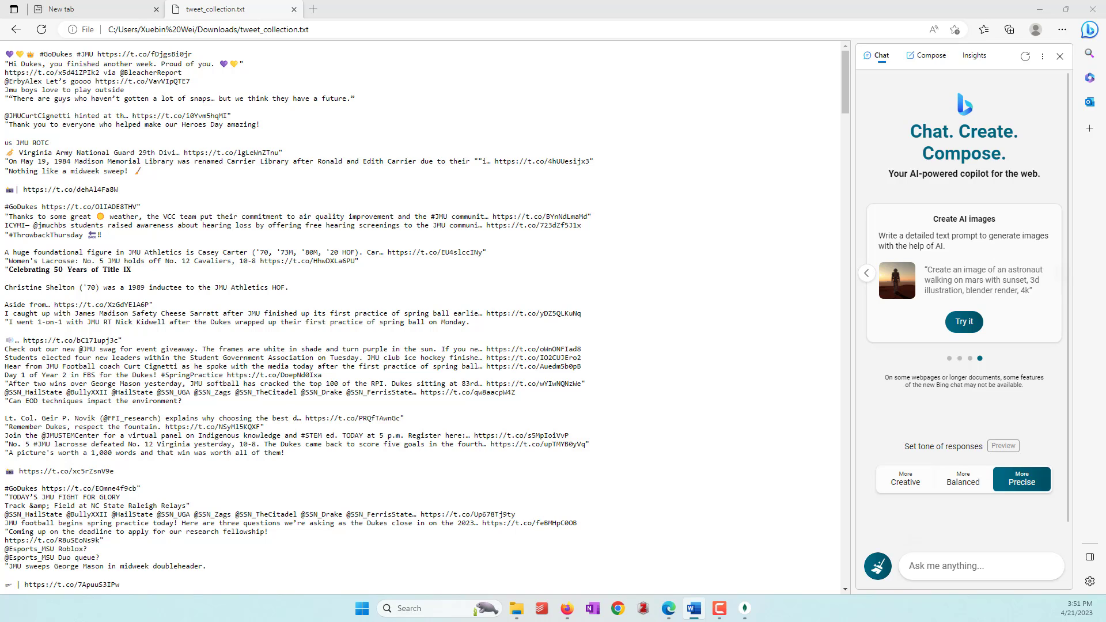
left_click(931, 548)
left_click(951, 544)
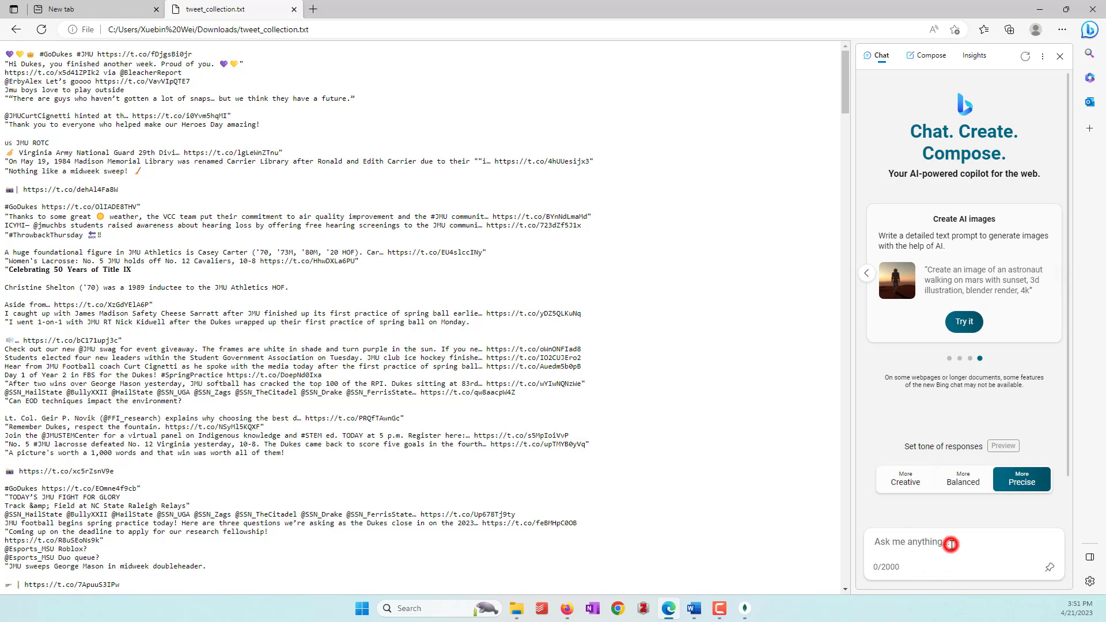
type("Summarize this document")
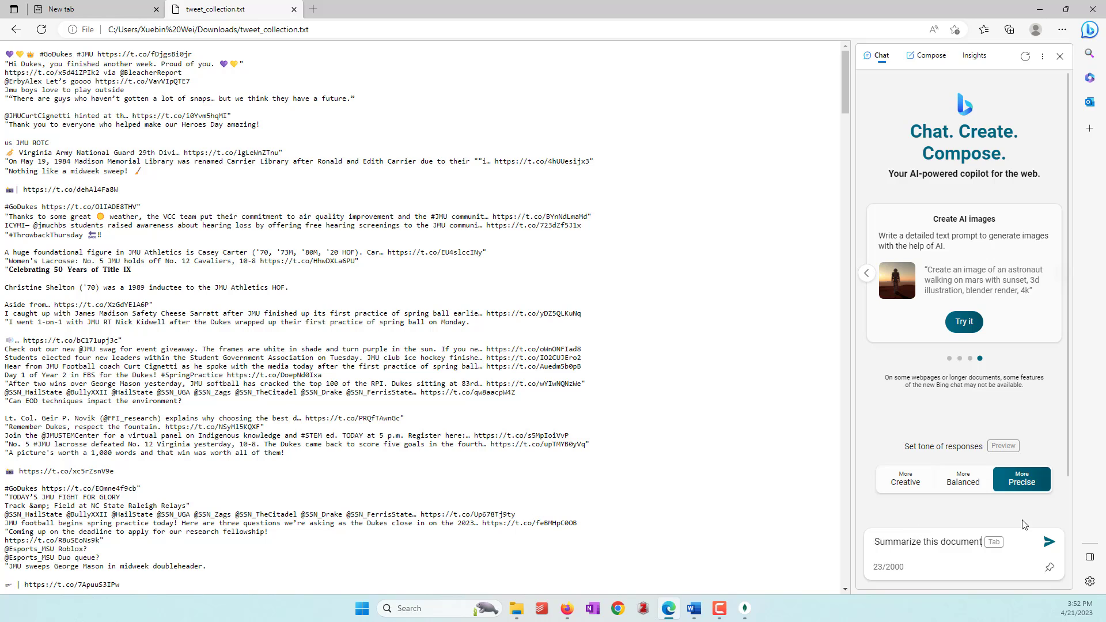
left_click(1048, 544)
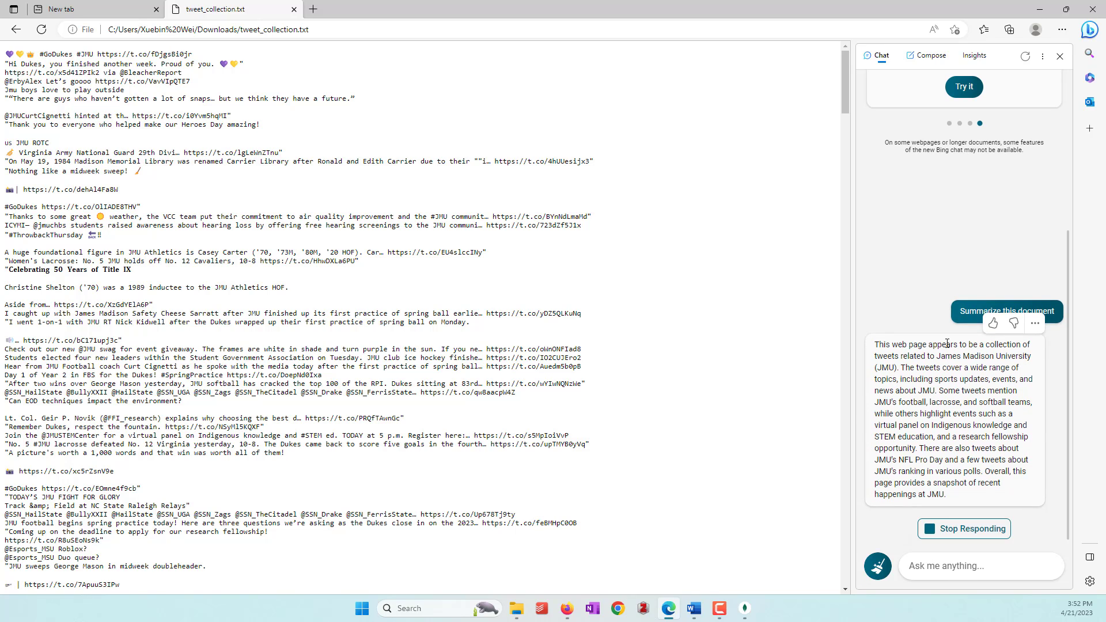
- Read Bing's summary of the document and compare it with the tweets in the text file
left_click_drag(983, 346, 900, 356)
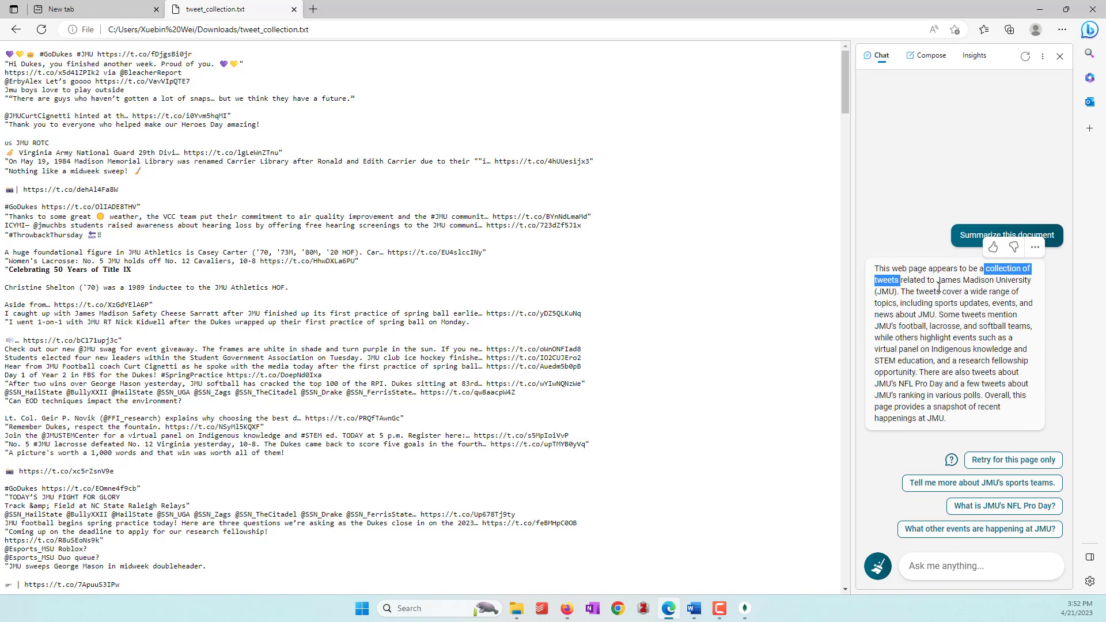
left_click_drag(938, 279, 1031, 280)
left_click(891, 337)
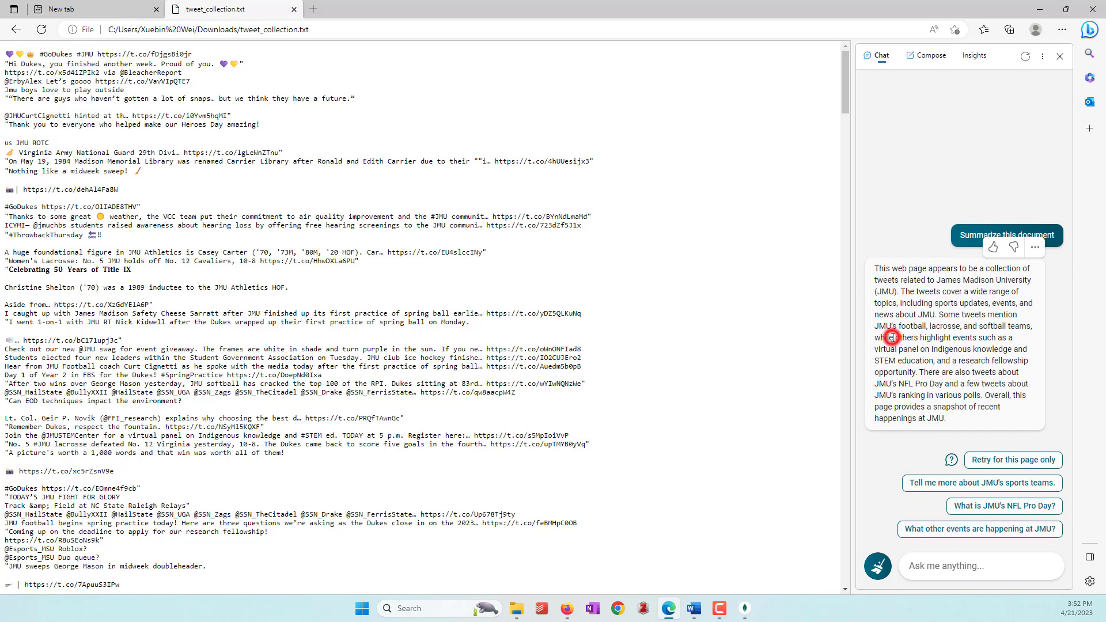
left_click_drag(903, 293, 959, 420)
left_click(945, 337)
scroll(747, 429, "down", 20)
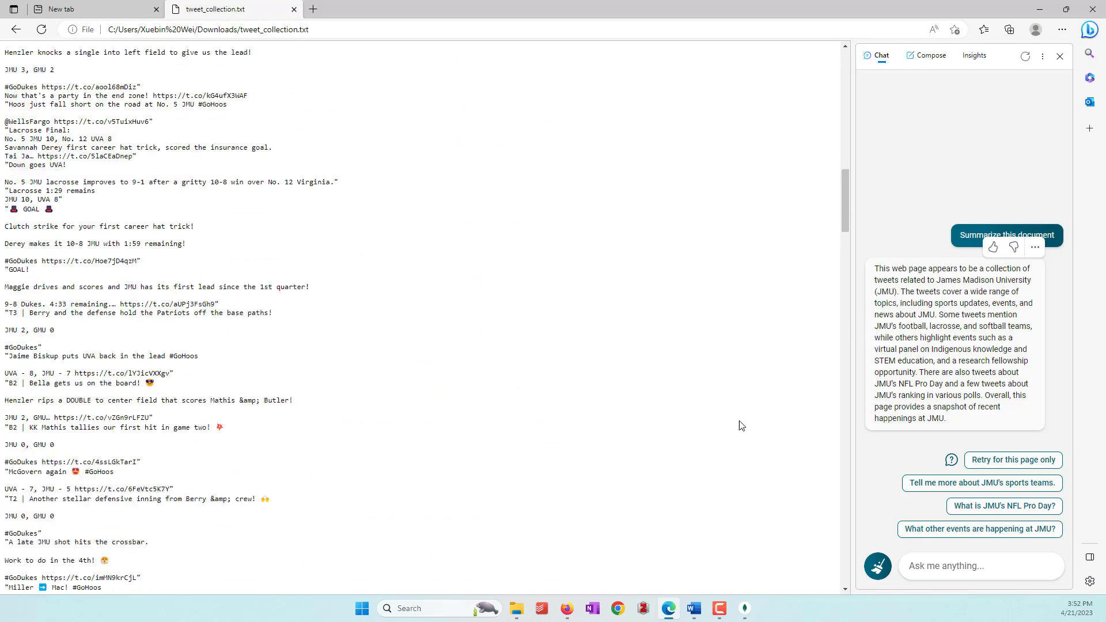
scroll(724, 423, "down", 5)
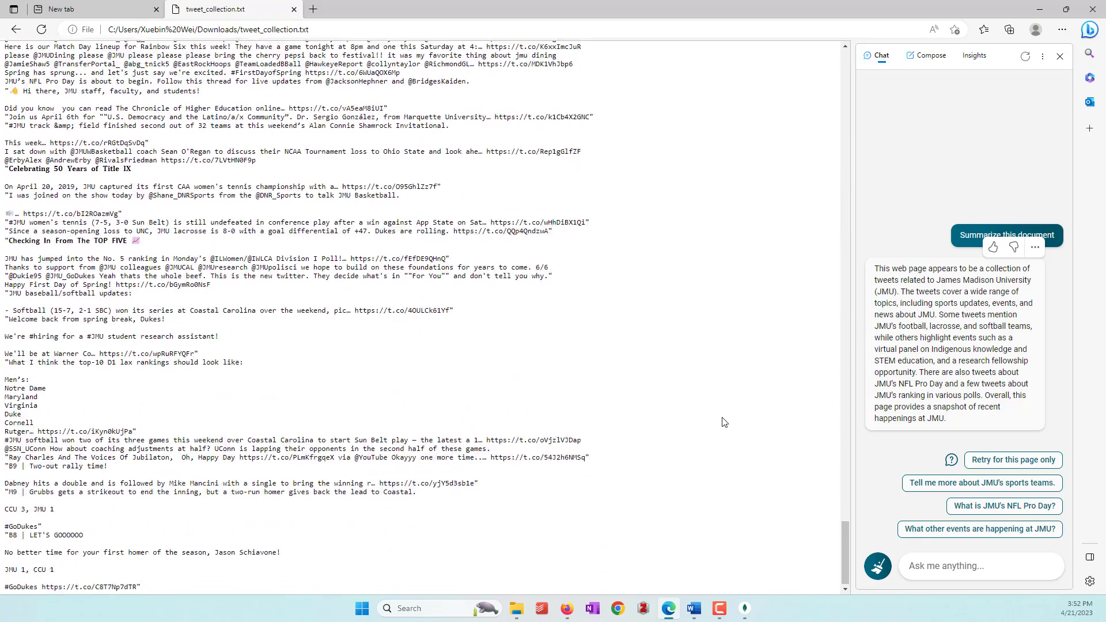
scroll(309, 382, "up", 20)
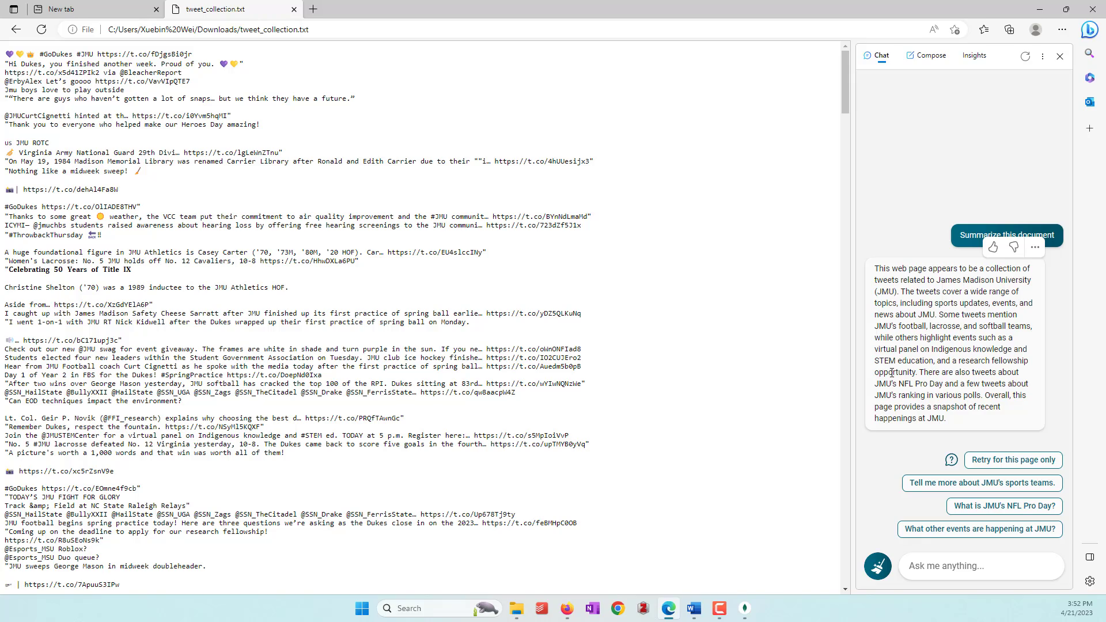
scroll(356, 278, "down", 20)
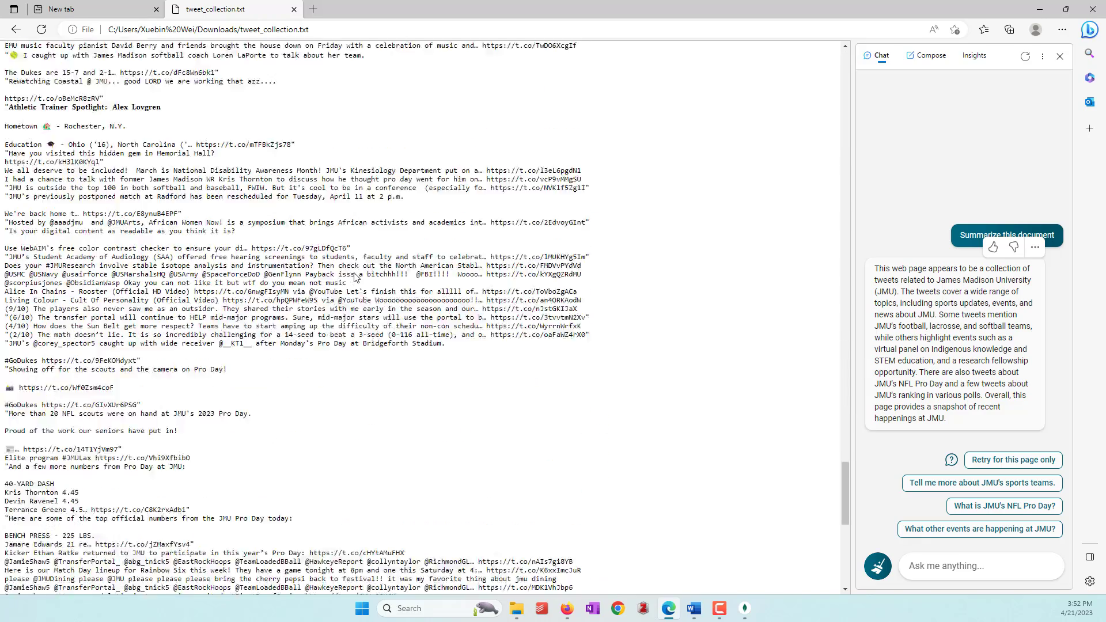
scroll(356, 278, "up", 20)
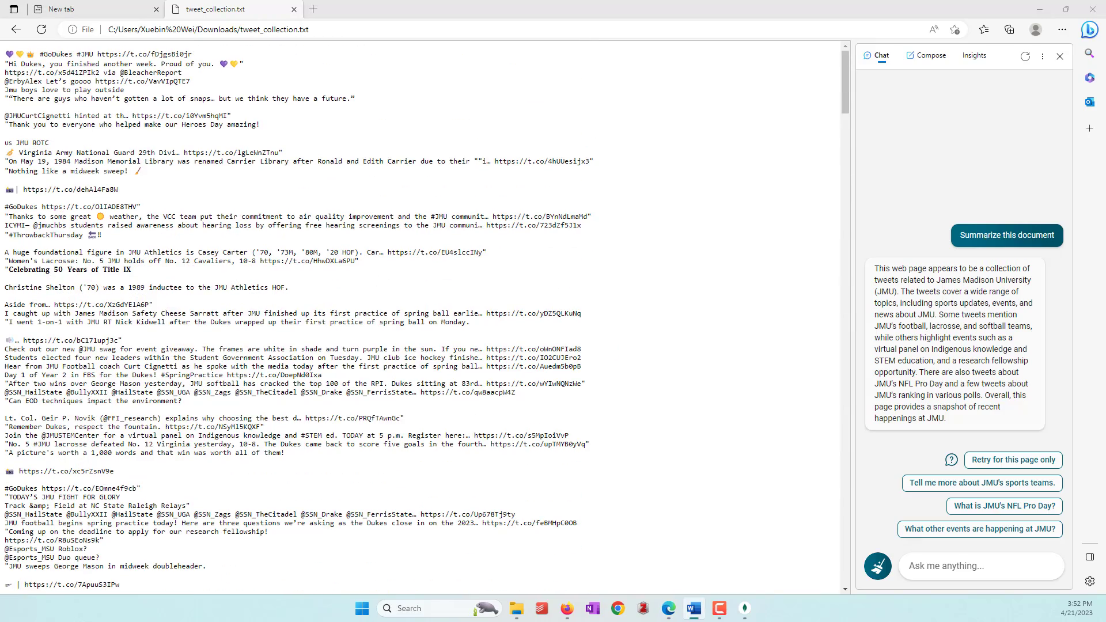
- Ask Bing chat "What is the sentiment", removing the question number from the prompt before sending it
left_click(972, 555)
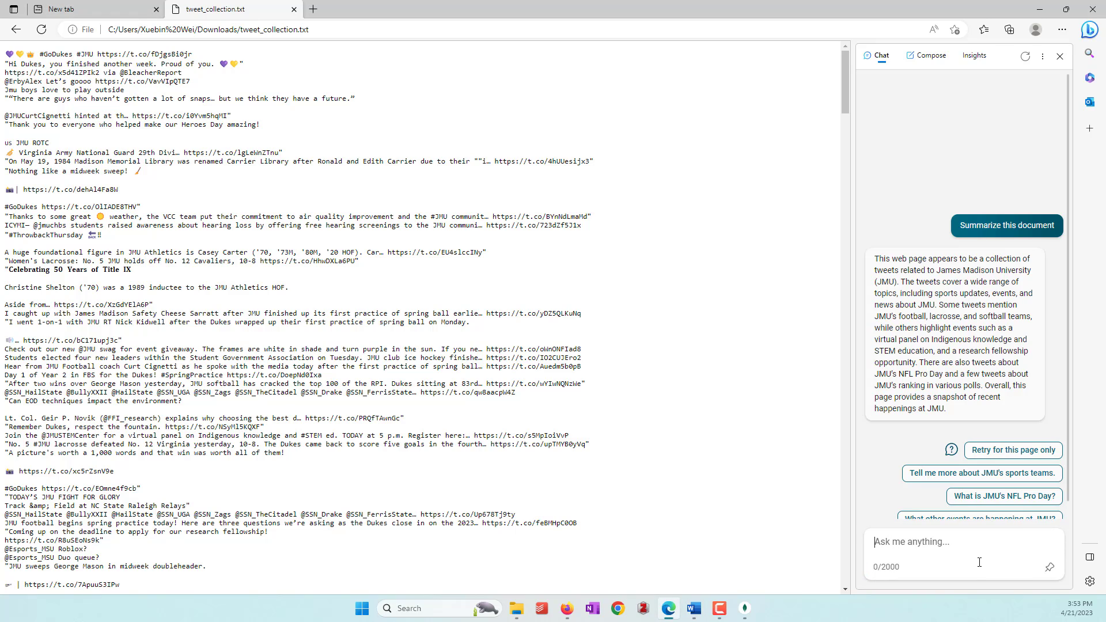
type("9.1. What is the sentiment")
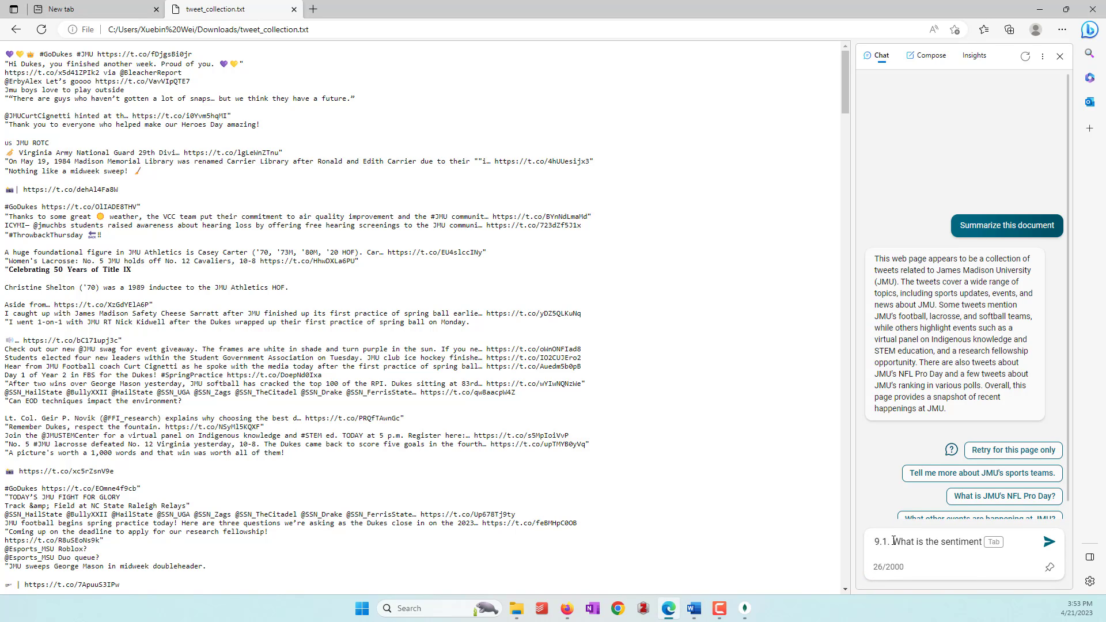
left_click_drag(894, 540, 829, 538)
key("BackSpace")
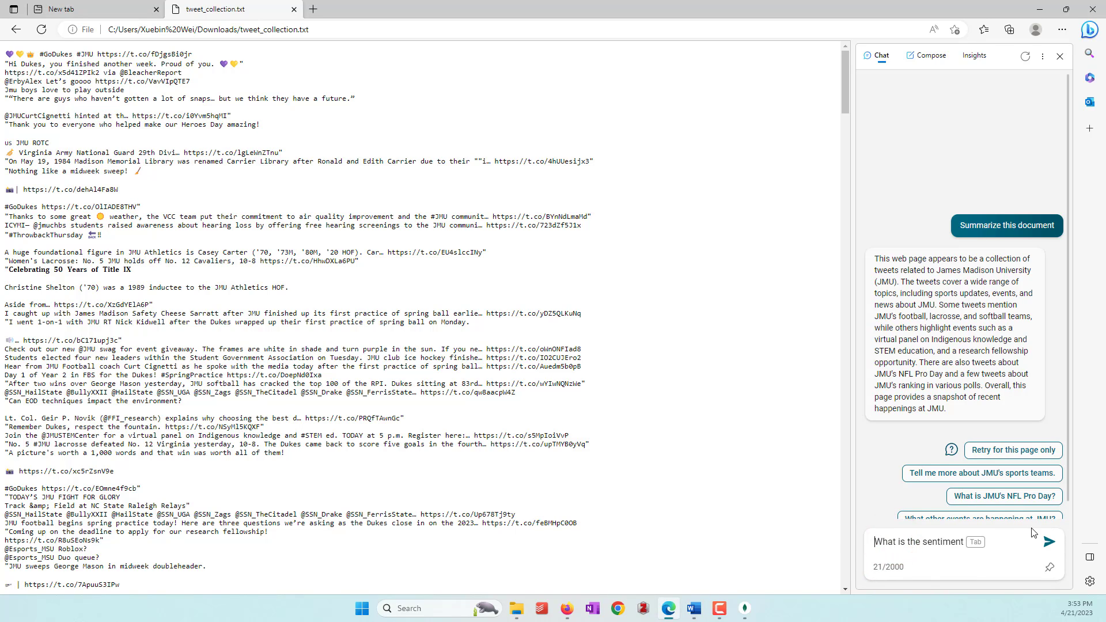
left_click(1048, 541)
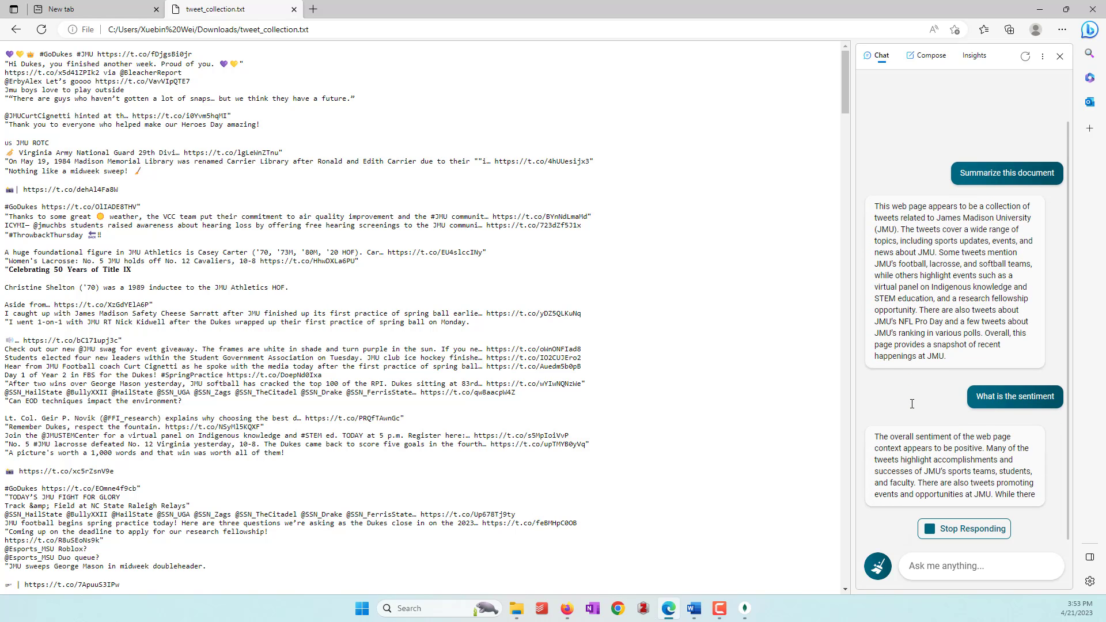
- Examine the sentiment answer, including its reasons and what it says about neutral and negative tweets
mouse_move(889, 400)
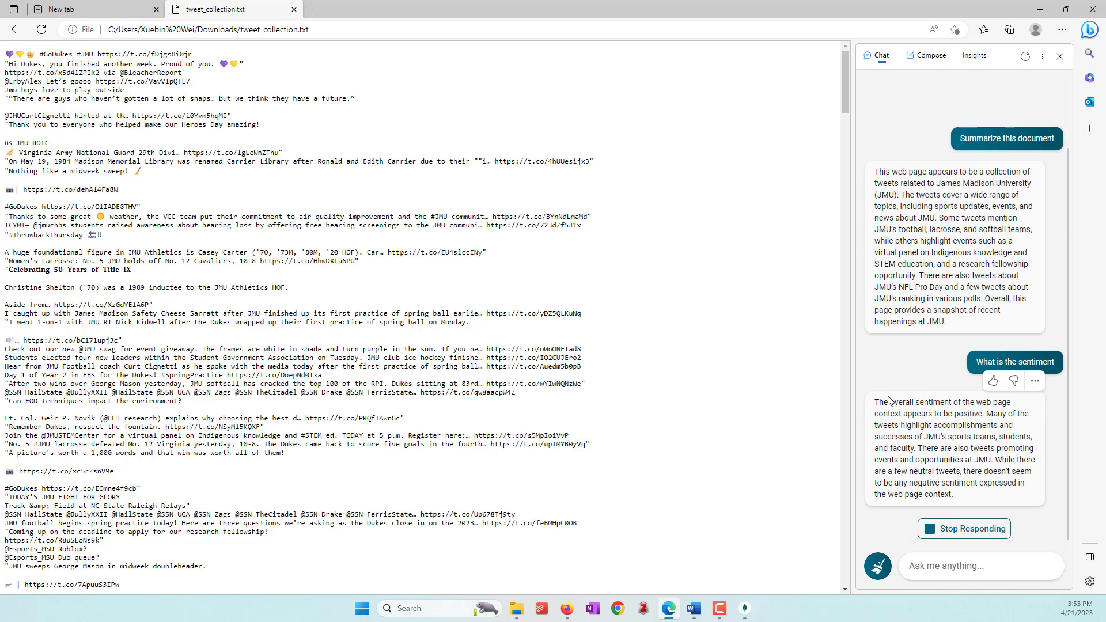
left_click(951, 414)
left_click(914, 433)
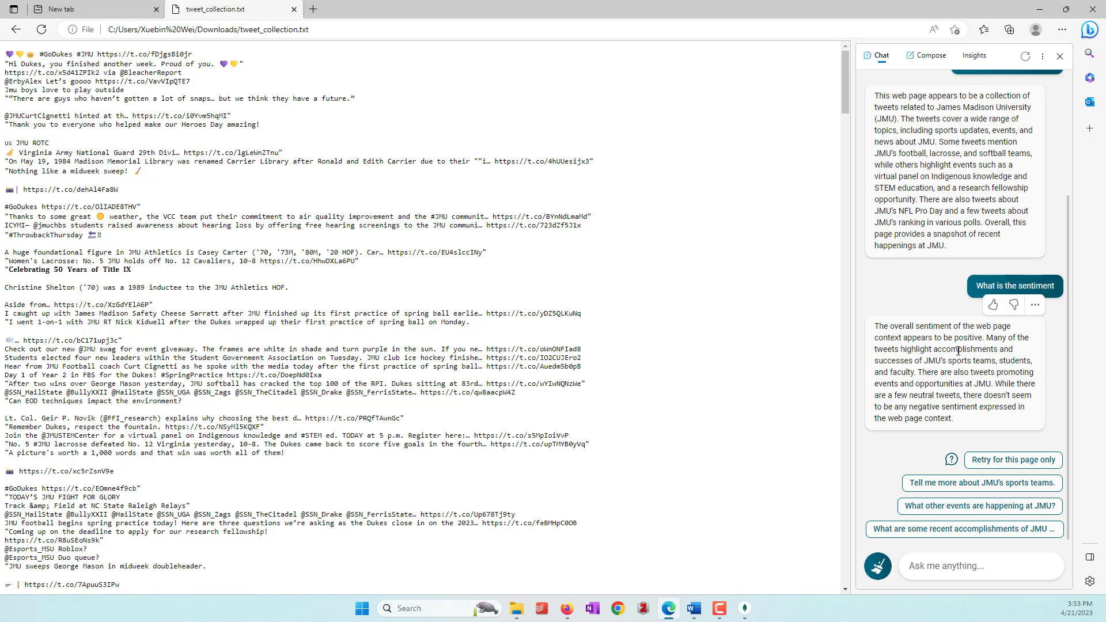
left_click_drag(905, 348, 995, 351)
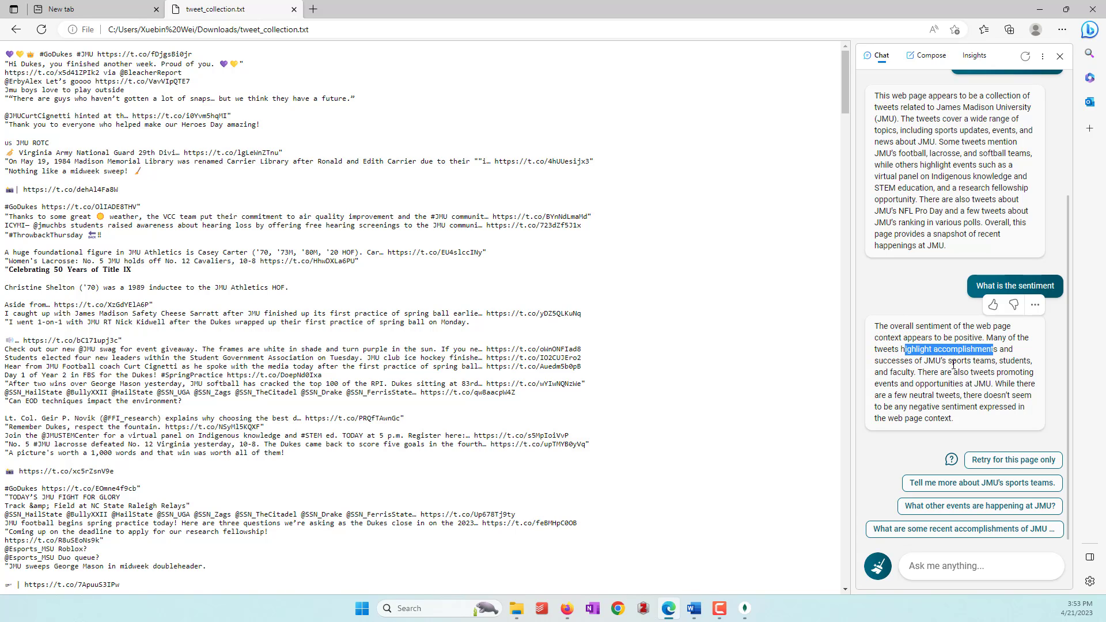
left_click(977, 394)
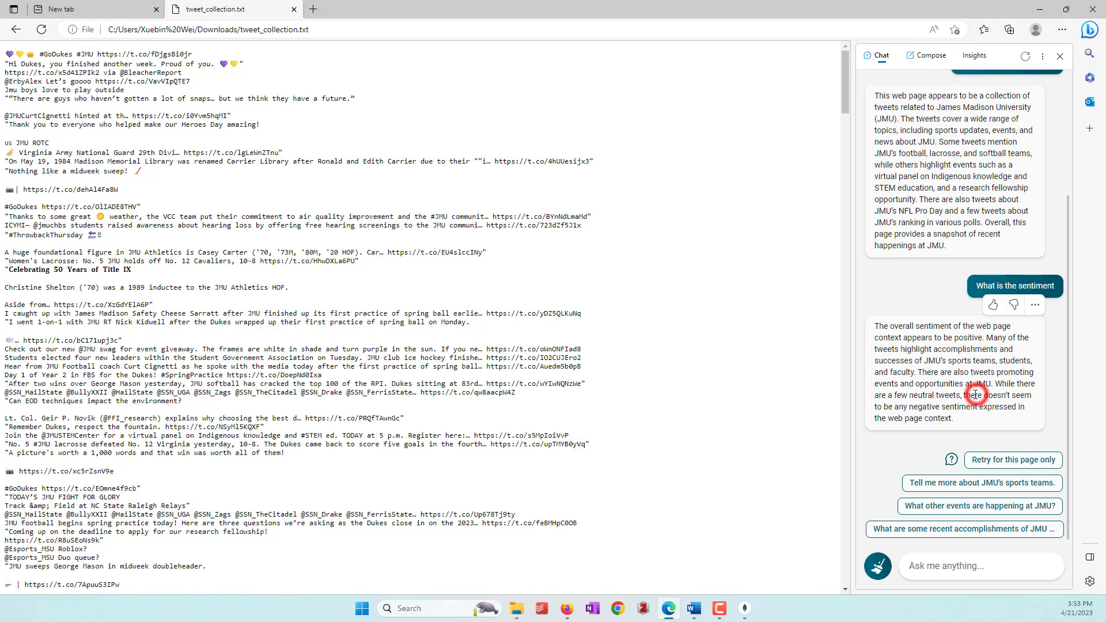
left_click_drag(885, 396, 961, 396)
left_click(1000, 405)
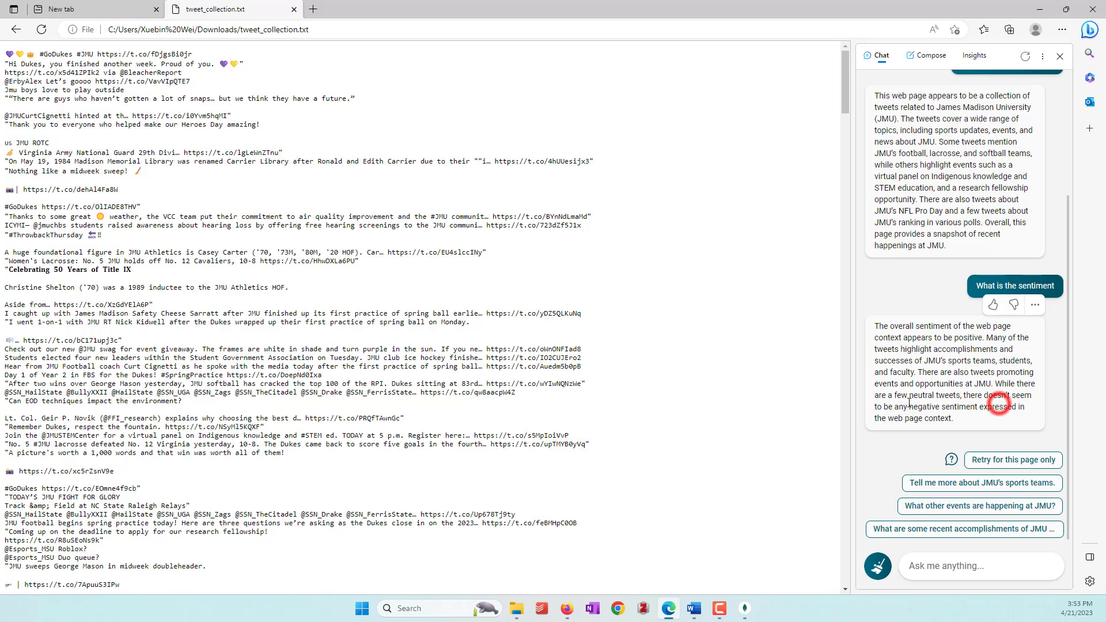
left_click_drag(891, 406, 959, 406)
left_click(915, 373)
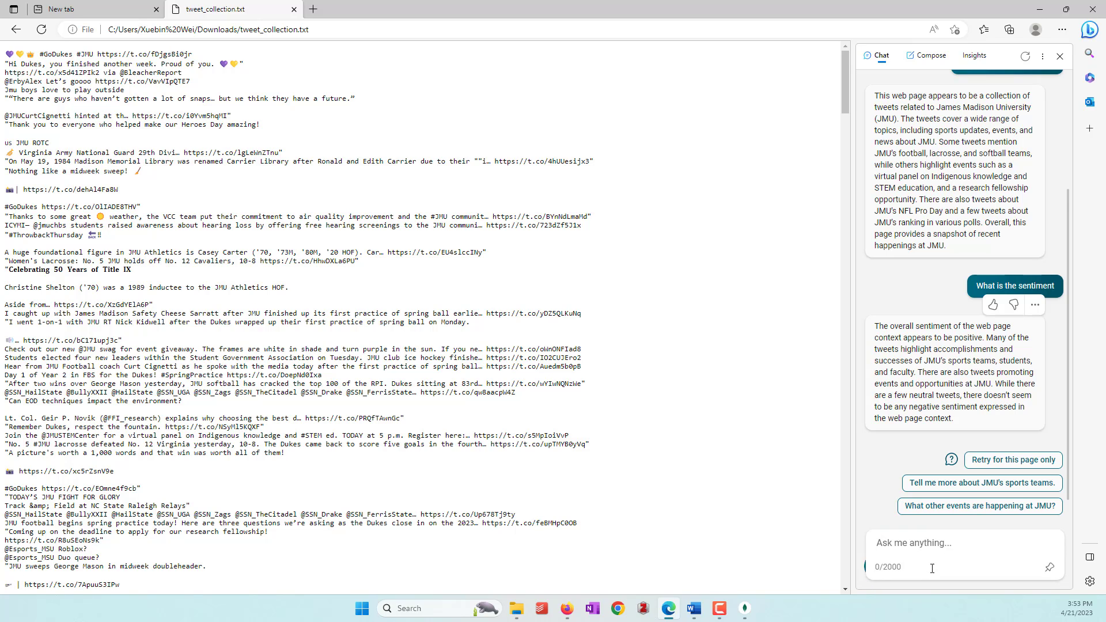
- Ask Bing chat to tell the top 10 topics of the tweets
left_click(964, 552)
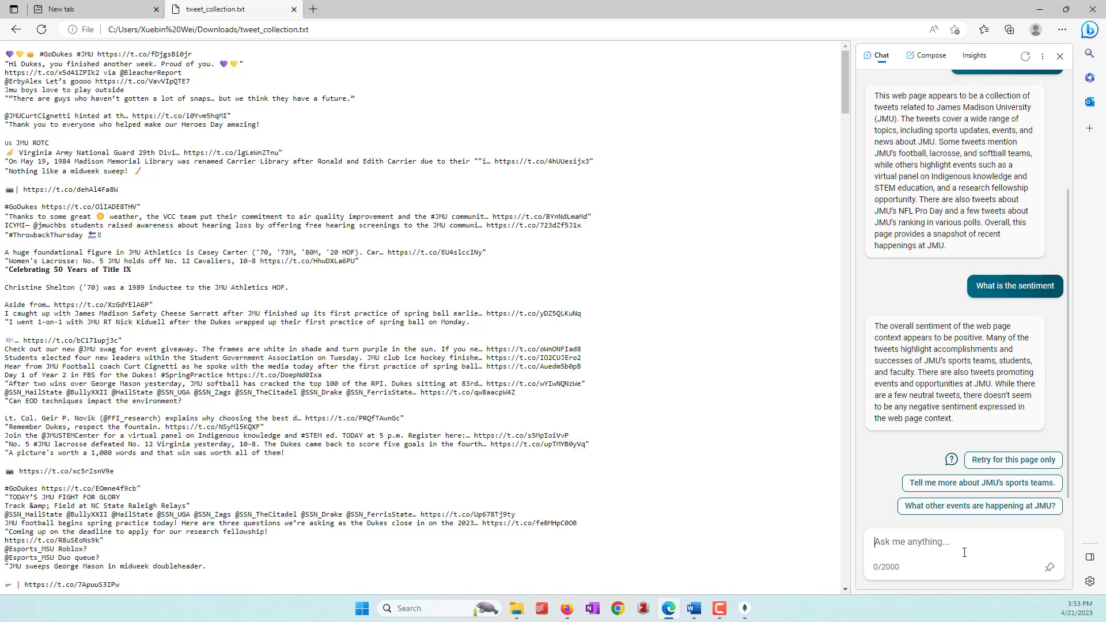
type("tell me the top ")
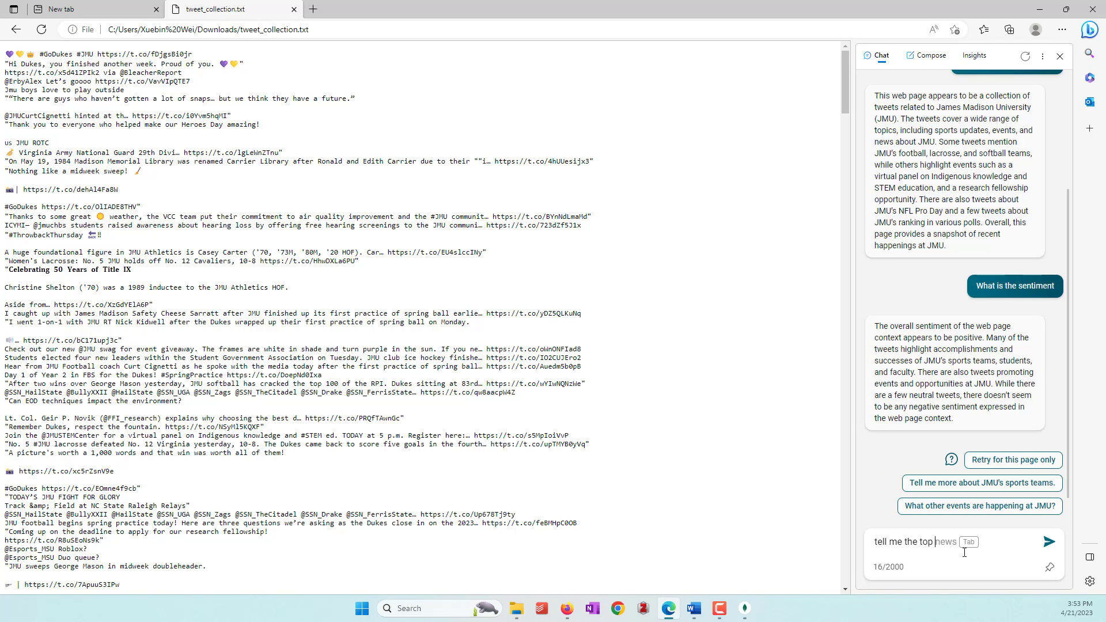
type("10 tp")
key("BackSpace")
type("osts")
key("Return")
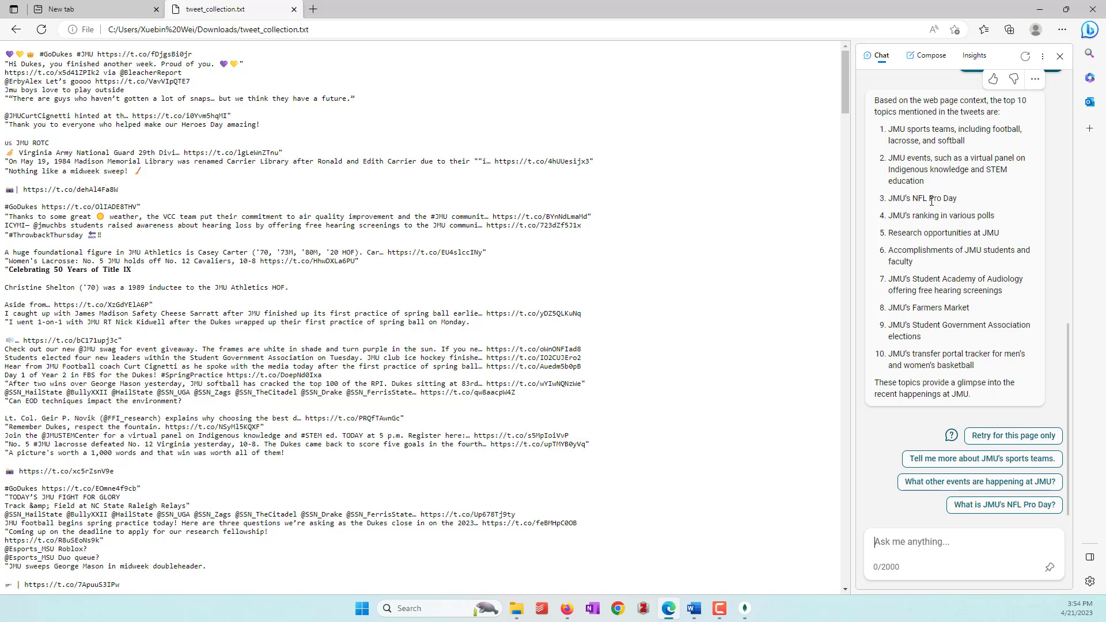
- Send Bing chat the follow-up prompt "tell me more about JMU's NFL Pro day"
left_click(956, 550)
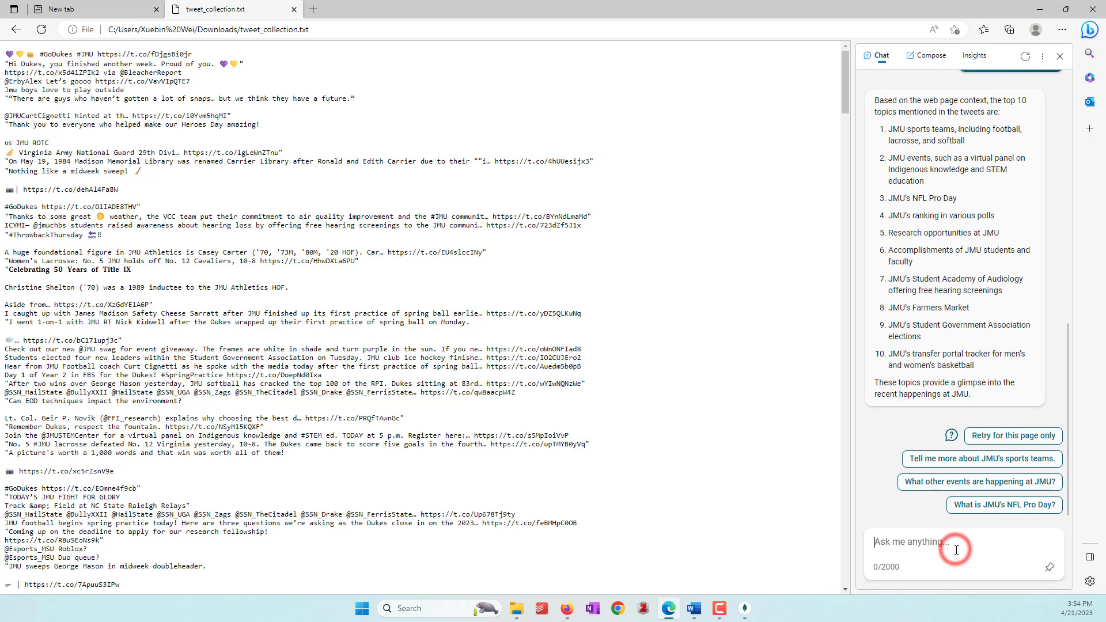
type("tell me ")
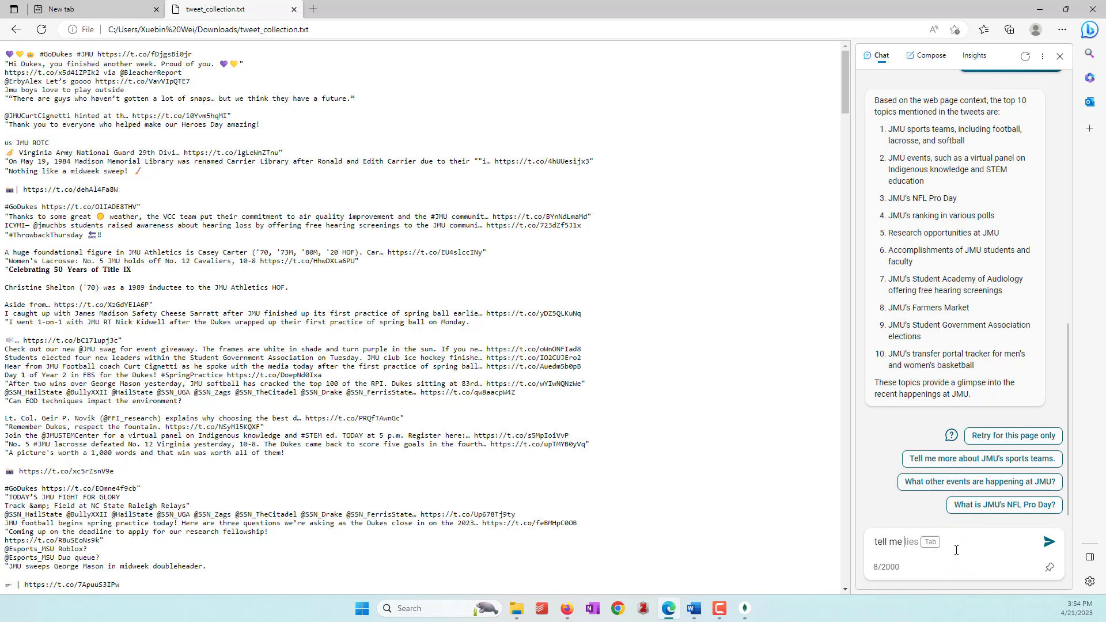
type("more about ")
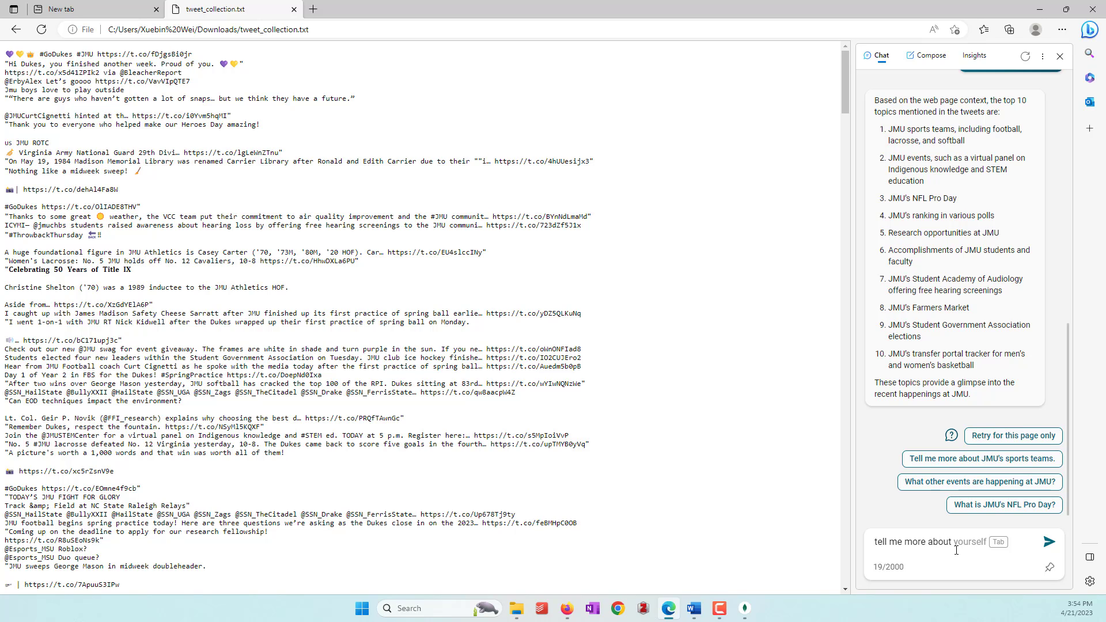
type("JMU's NFL ")
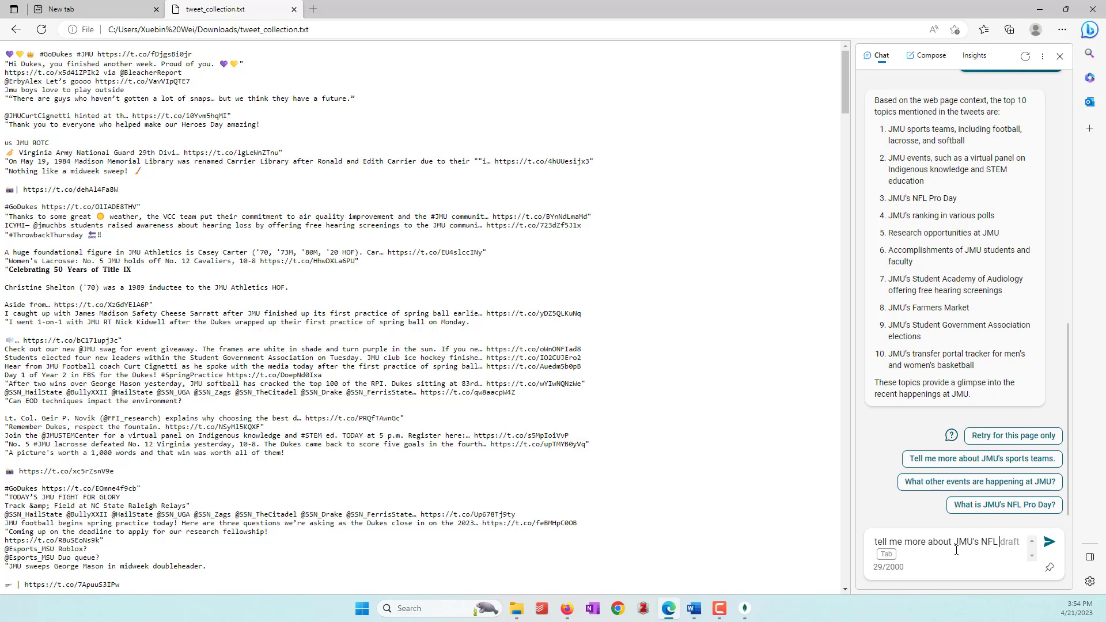
type("Prop")
key("BackSpace")
type("day")
key("Return")
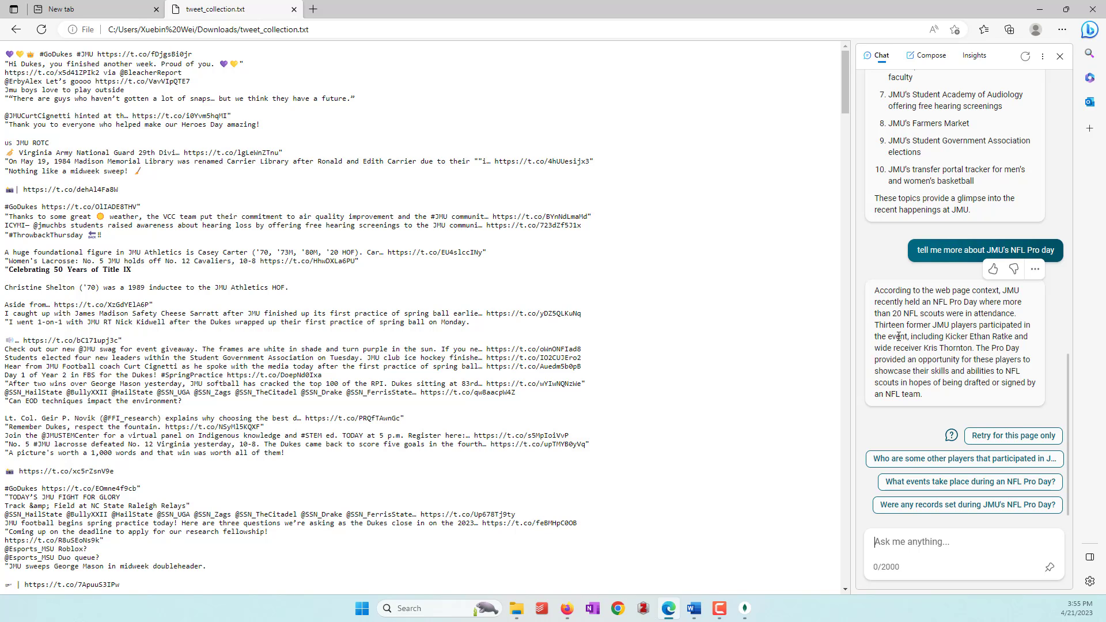
- Draft a new Bing chat prompt beginning "give me examples of tweets talking about" without sending it
left_click(959, 546)
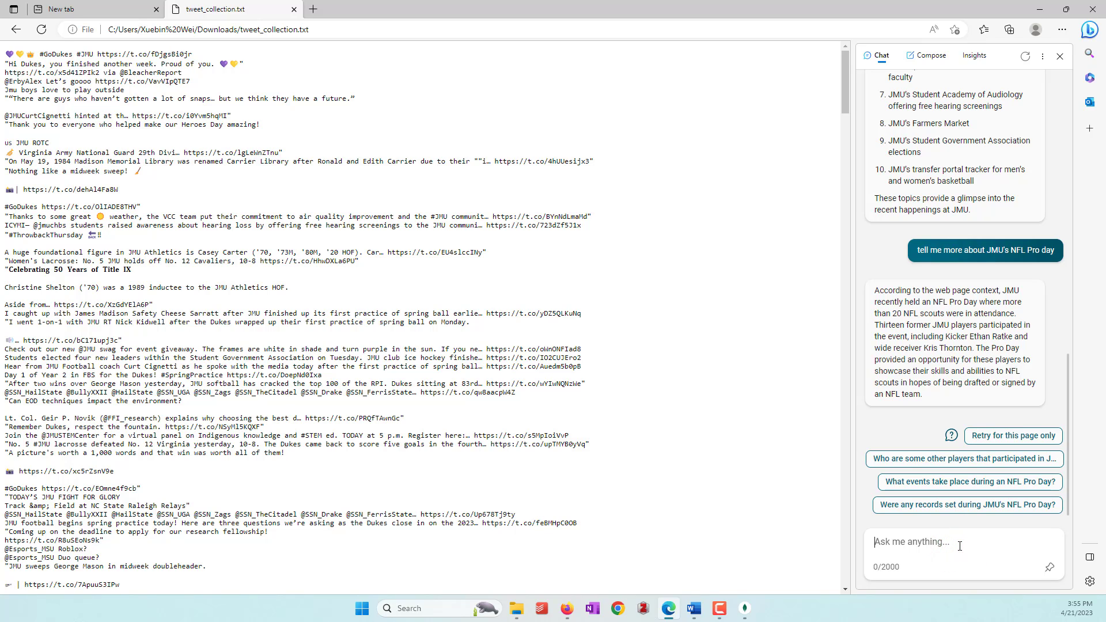
type("give me e")
type("xamples of twee")
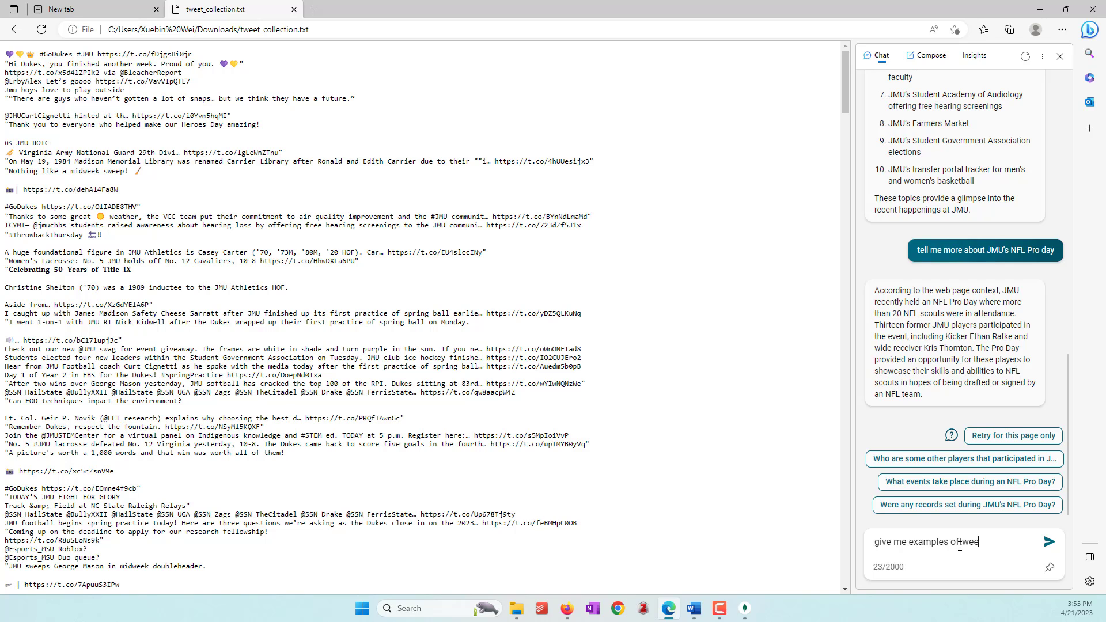
type("ts tal")
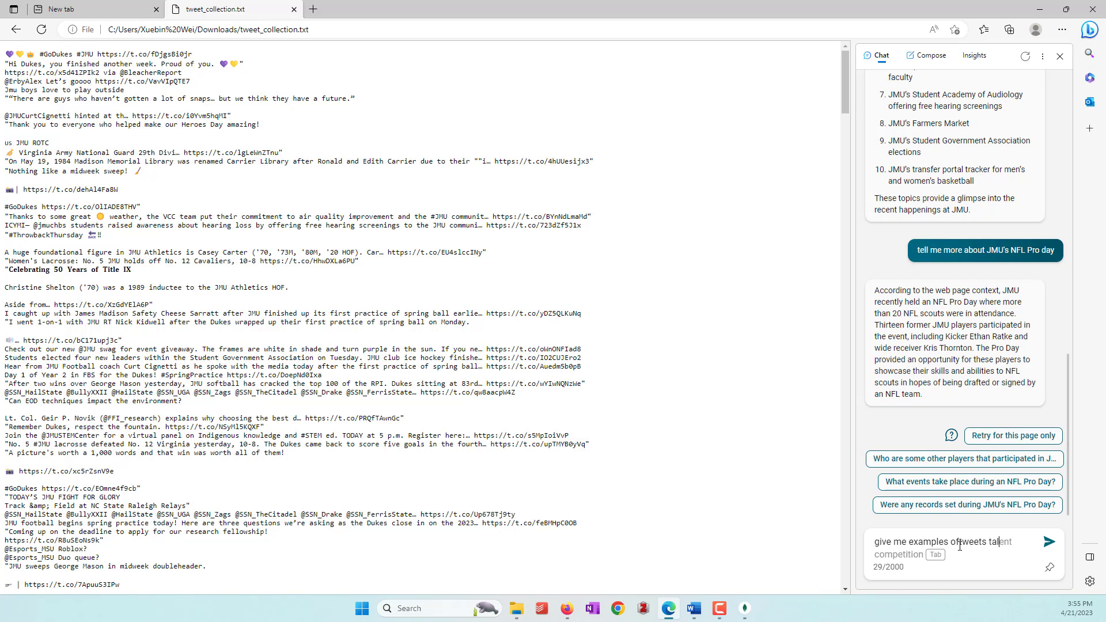
type("king about")
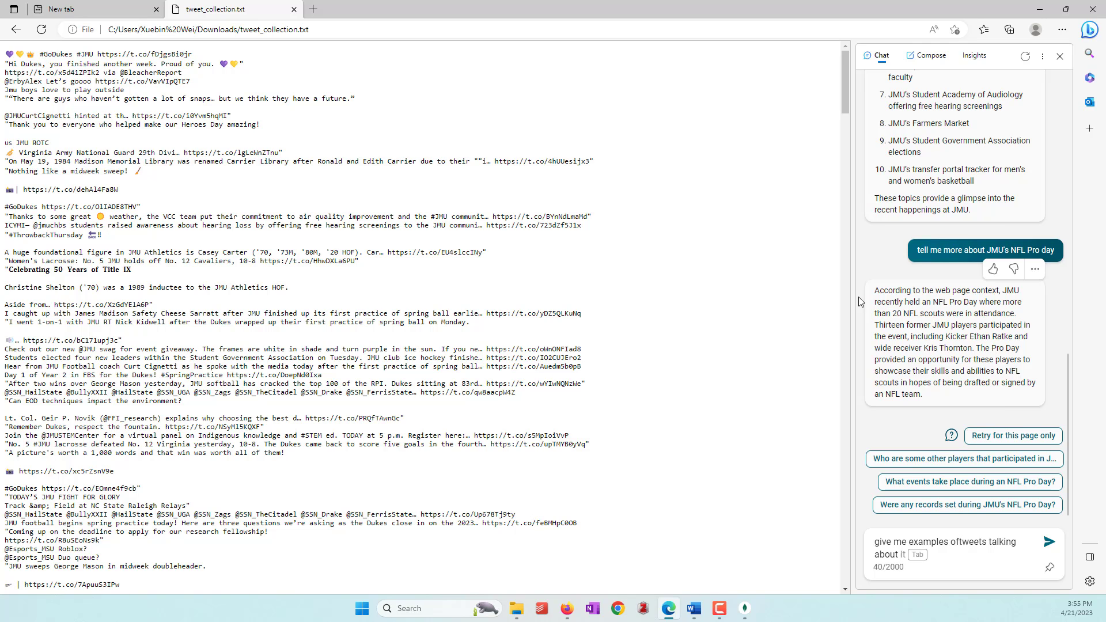
- Try to copy the topic "JMU's Farmers Market" from the top 10 list into the drafted prompt
scroll(990, 193, "up", 8)
scroll(989, 194, "down", 4)
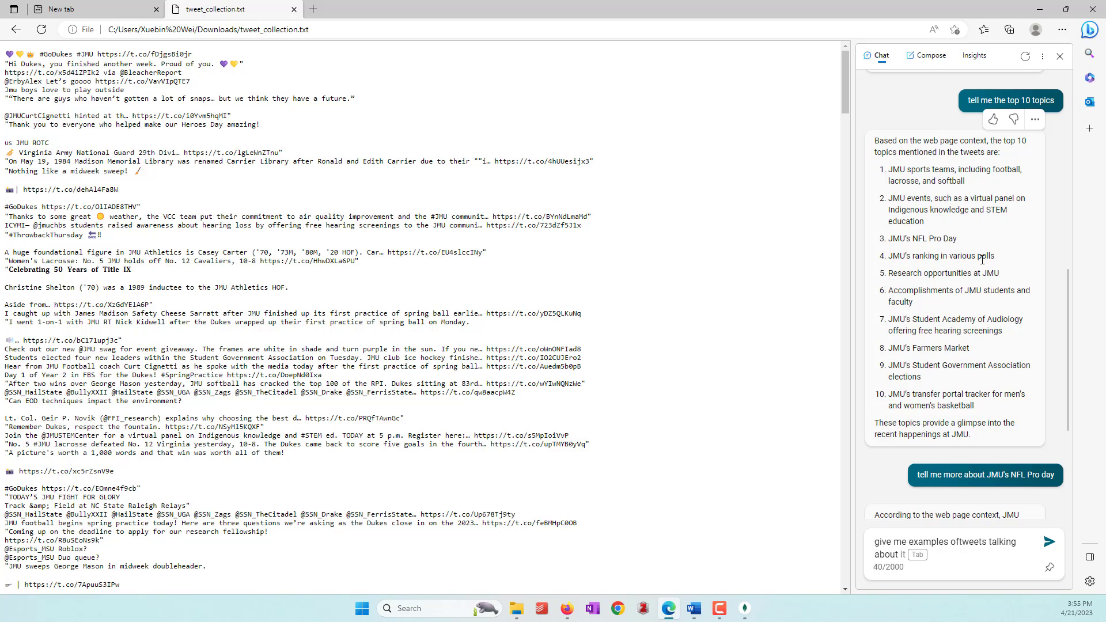
left_click_drag(982, 350, 888, 357)
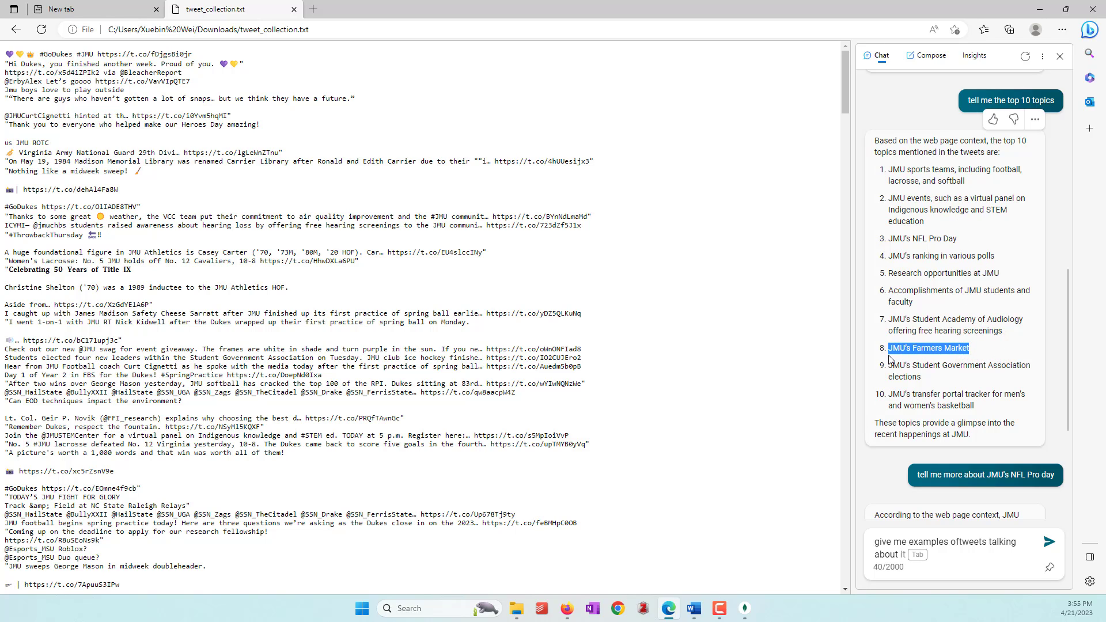
left_click(964, 558)
key("Tab")
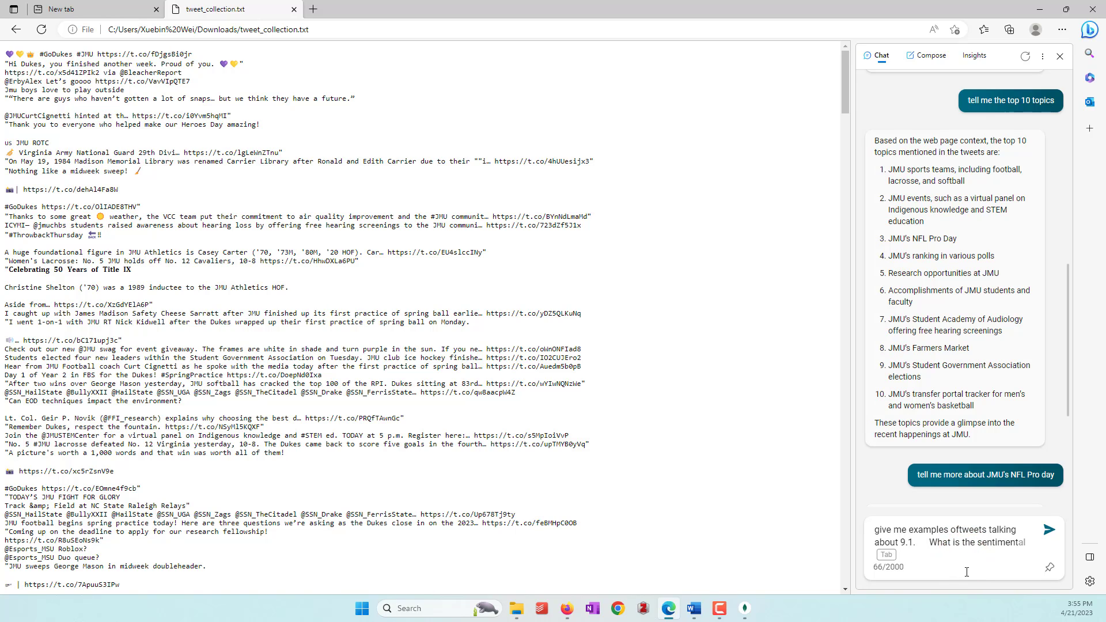
left_click(929, 539)
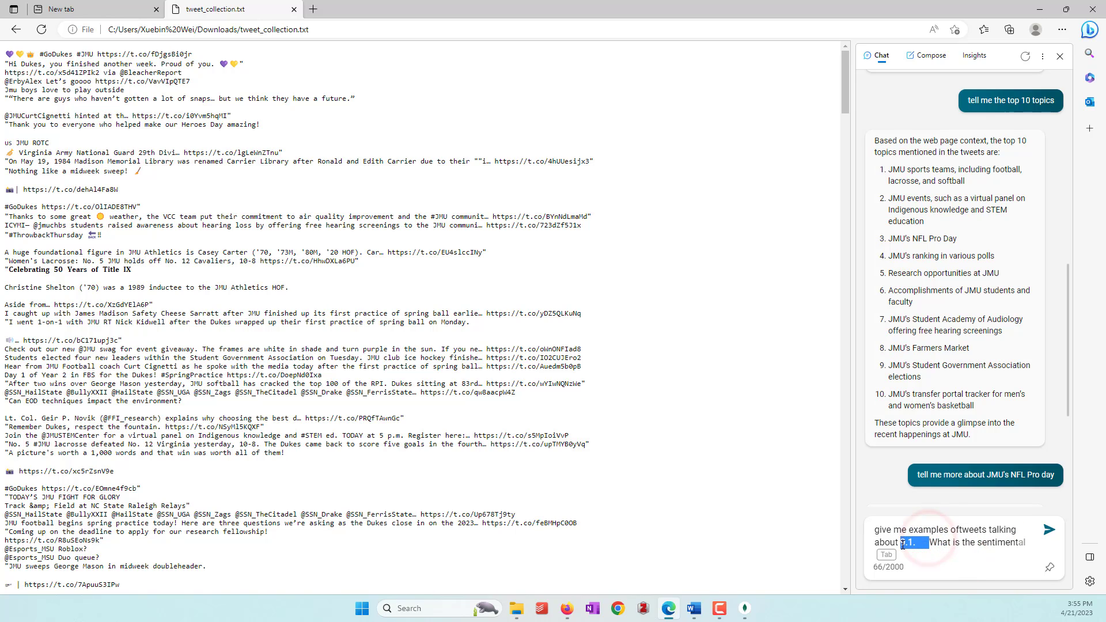
left_click(901, 542)
key("ctrl+z")
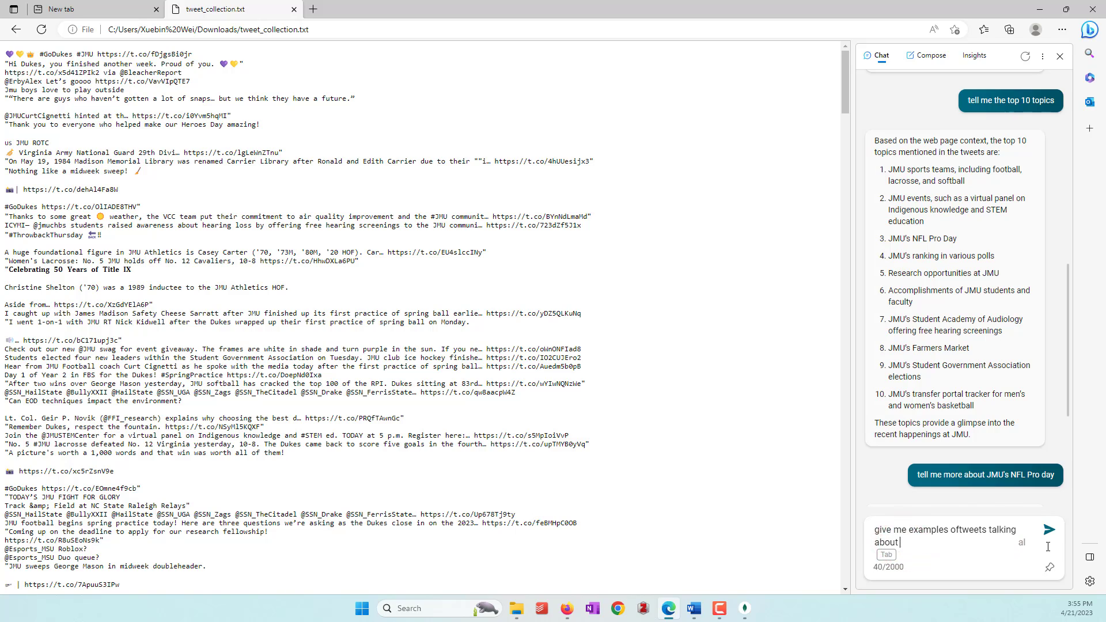
- Complete the prompt with "JMU Farmers market", add the missing space before "tweets" and send it to Bing chat
type("JMU ")
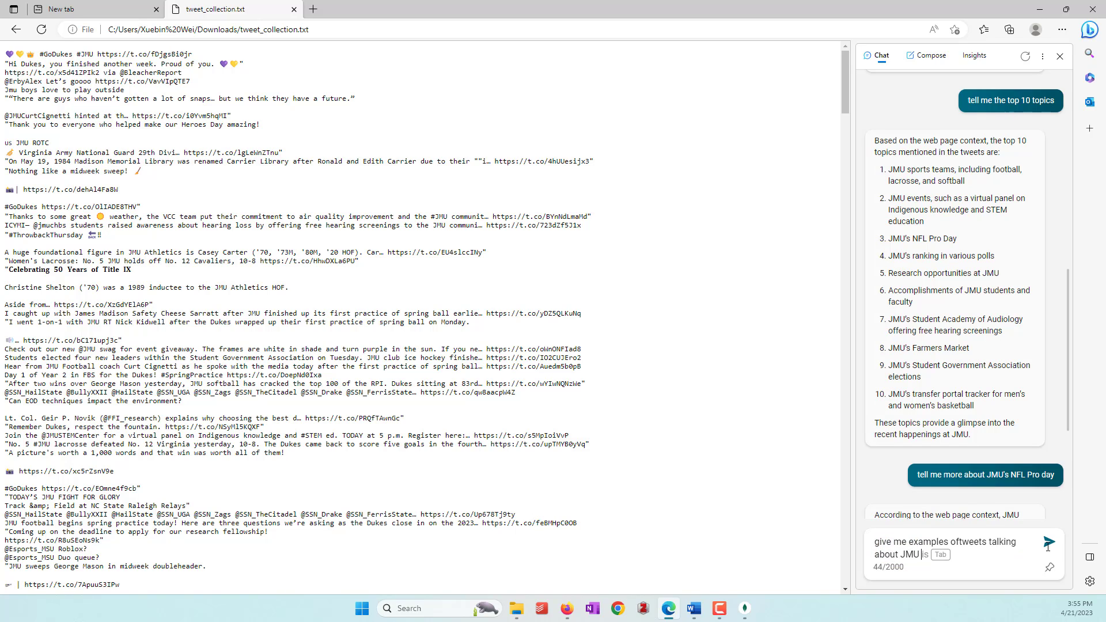
type("Farmers market")
key("Up")
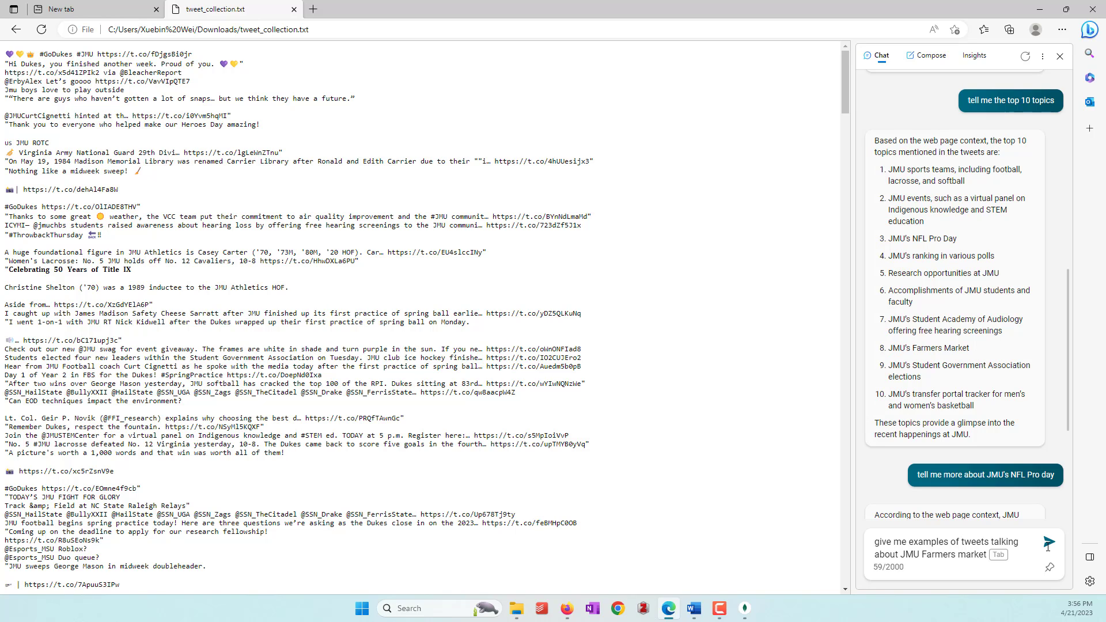
left_click(1048, 543)
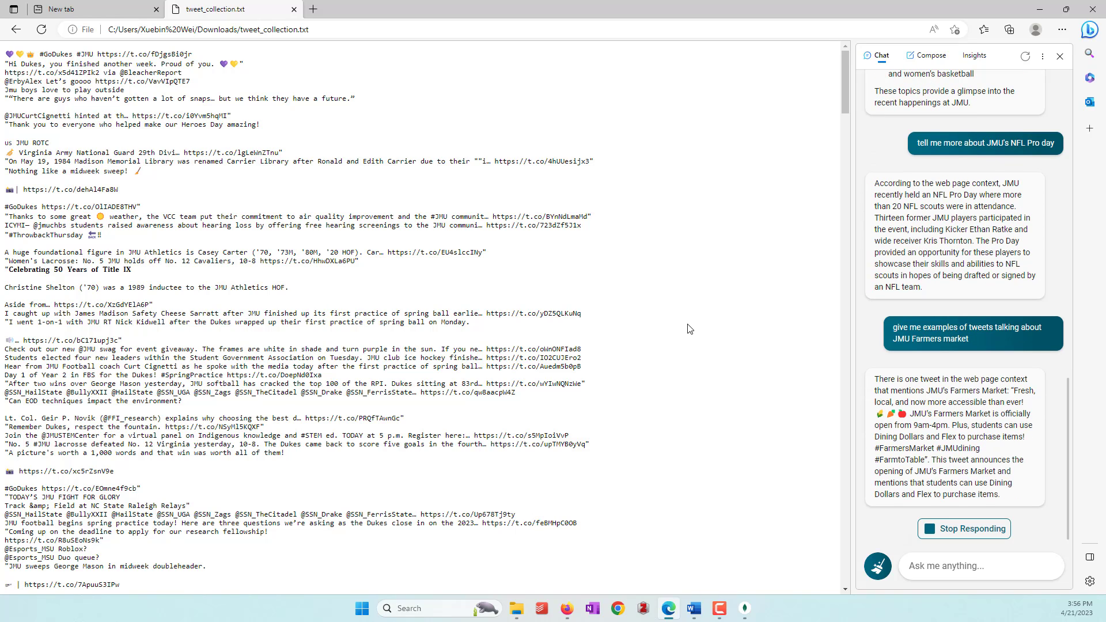
- Examine the tweet quoted in the Farmers Market answer and look for the original in the tweet text file
mouse_move(999, 414)
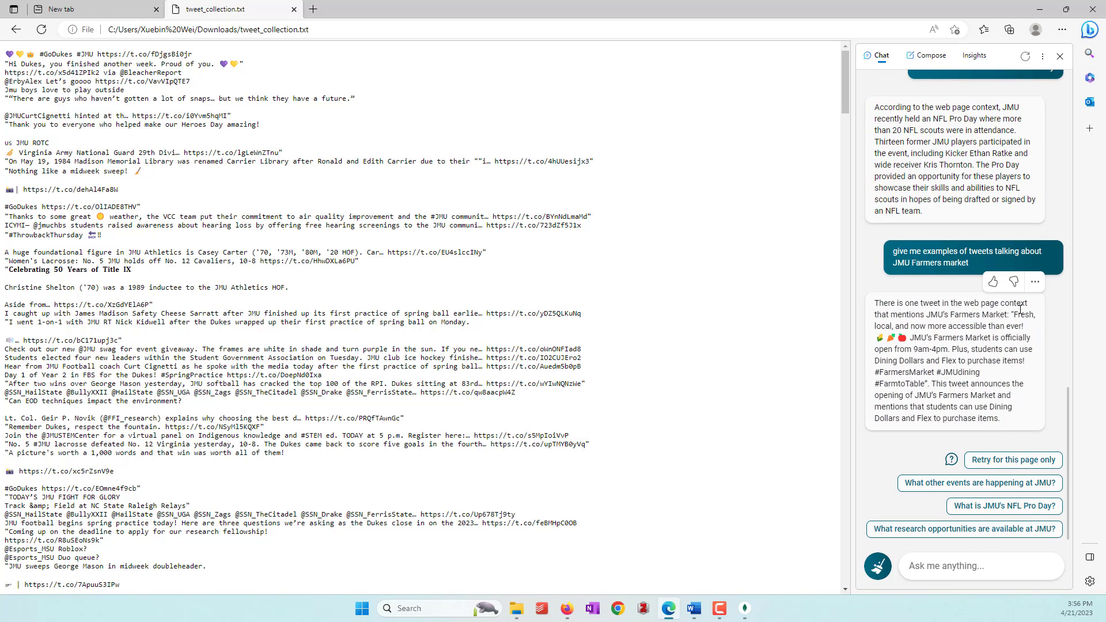
left_click_drag(1013, 315, 924, 383)
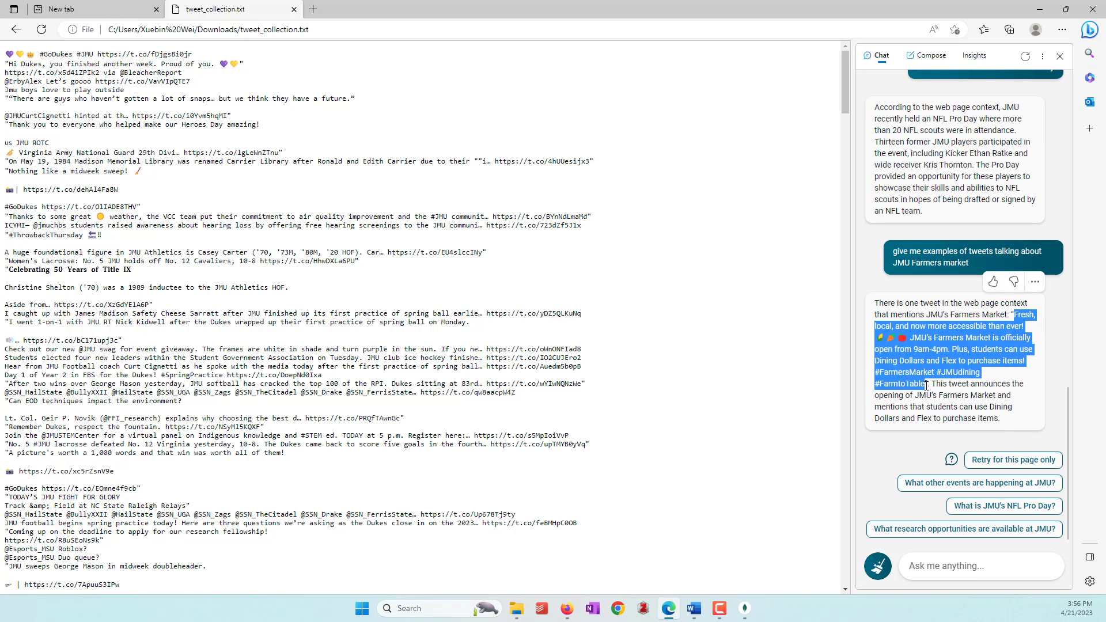
left_click(1010, 404)
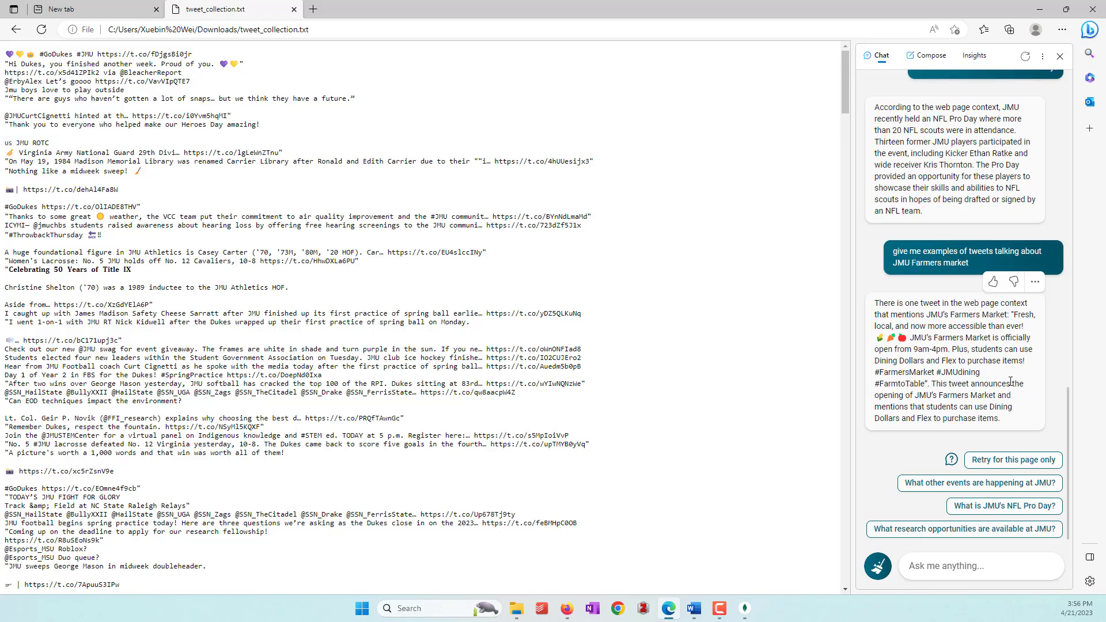
scroll(781, 365, "down", 20)
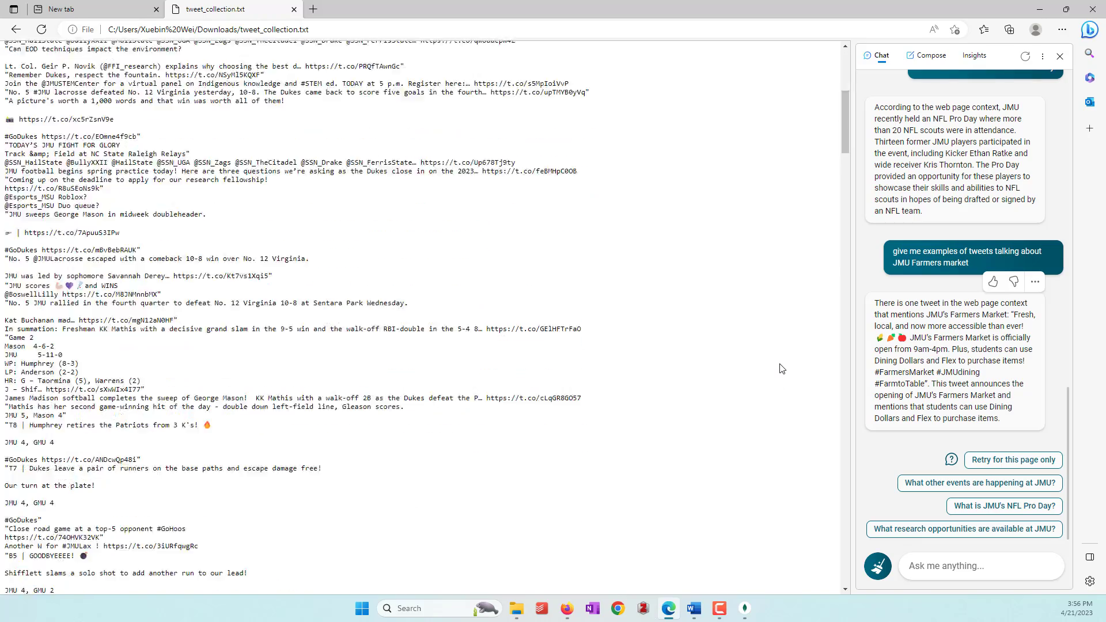
scroll(781, 366, "down", 15)
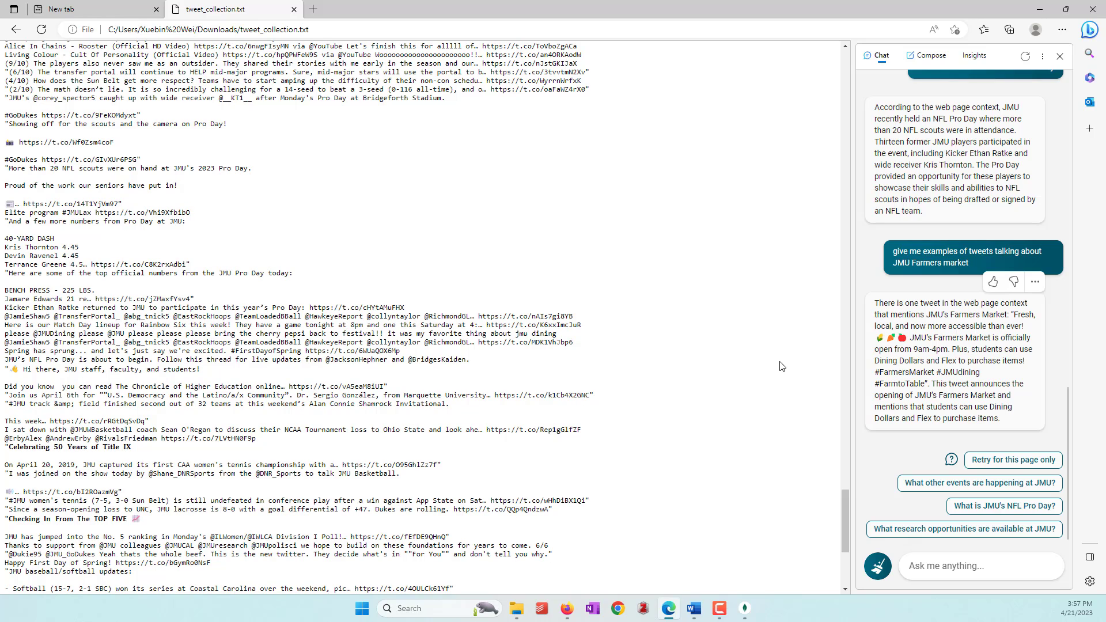
scroll(781, 366, "down", 5)
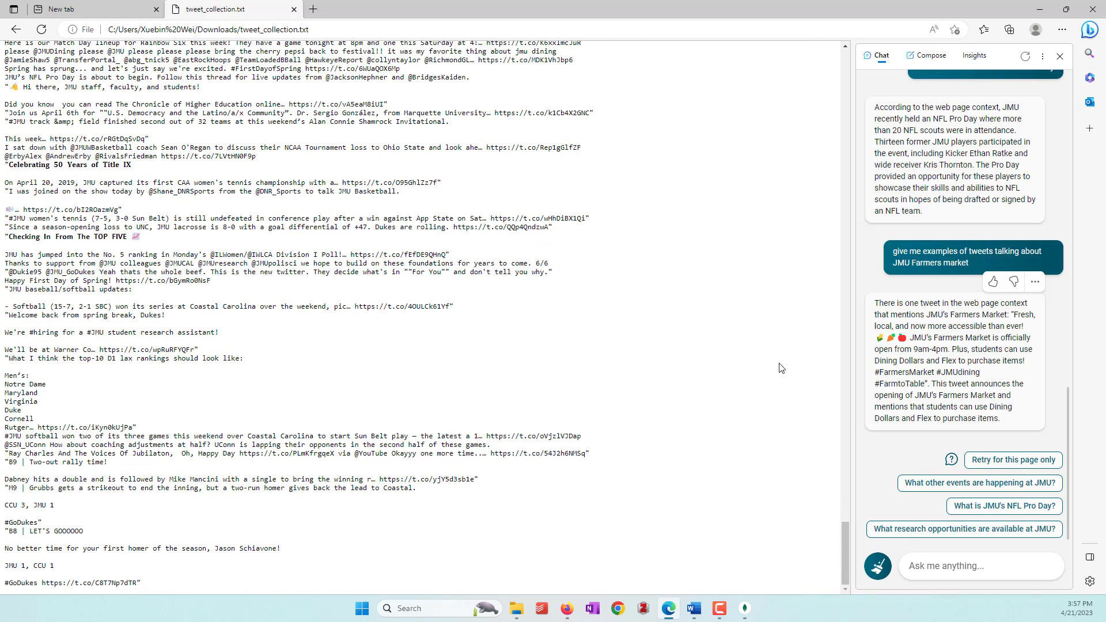
scroll(582, 312, "up", 15)
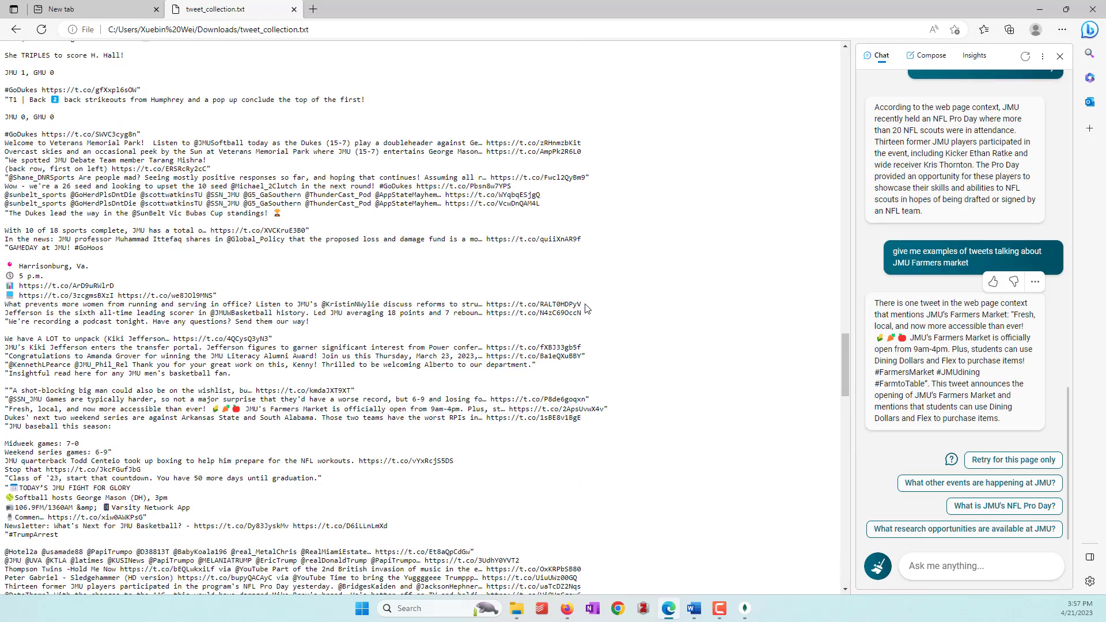
scroll(586, 309, "up", 15)
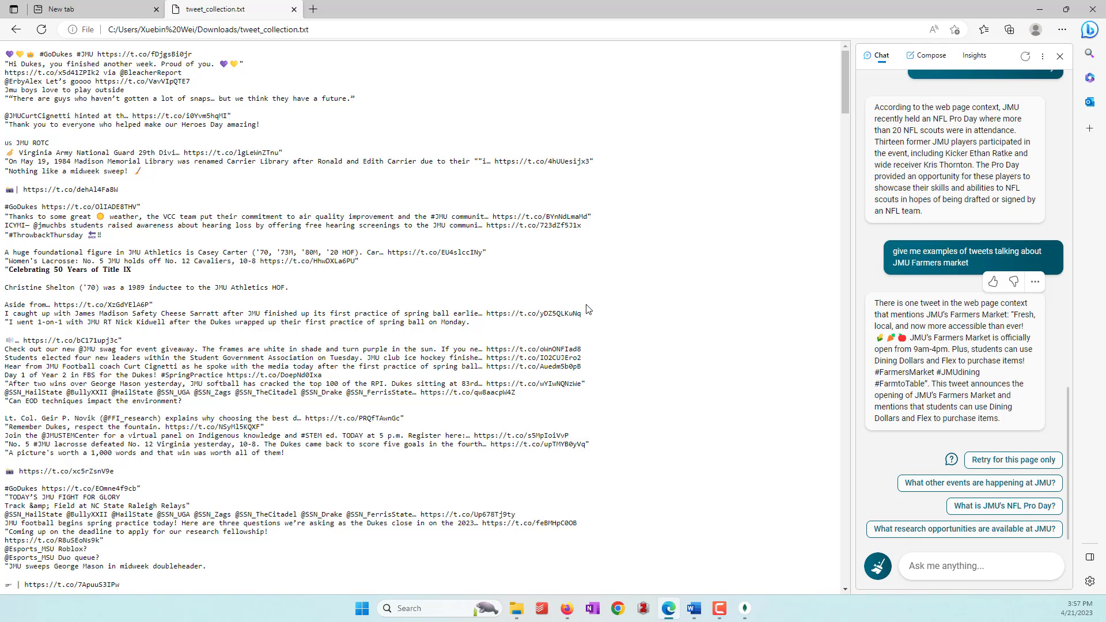
- Review the earlier Bing chat answers on the document summary, sentiment, top 10 topics and NFL Pro Day
scroll(956, 355, "up", 10)
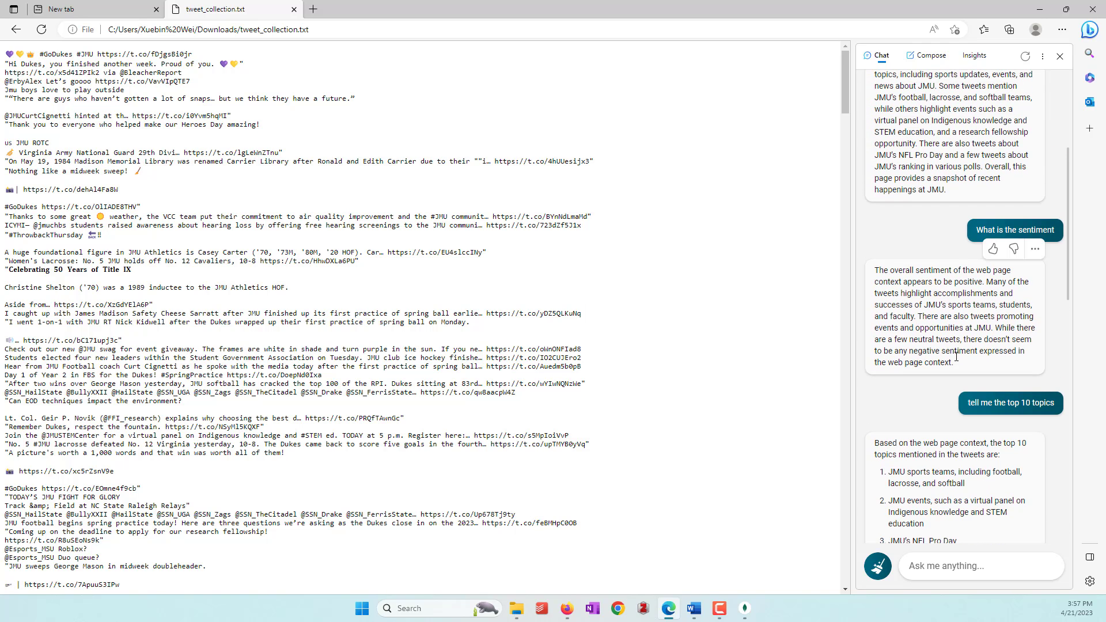
scroll(956, 356, "up", 4)
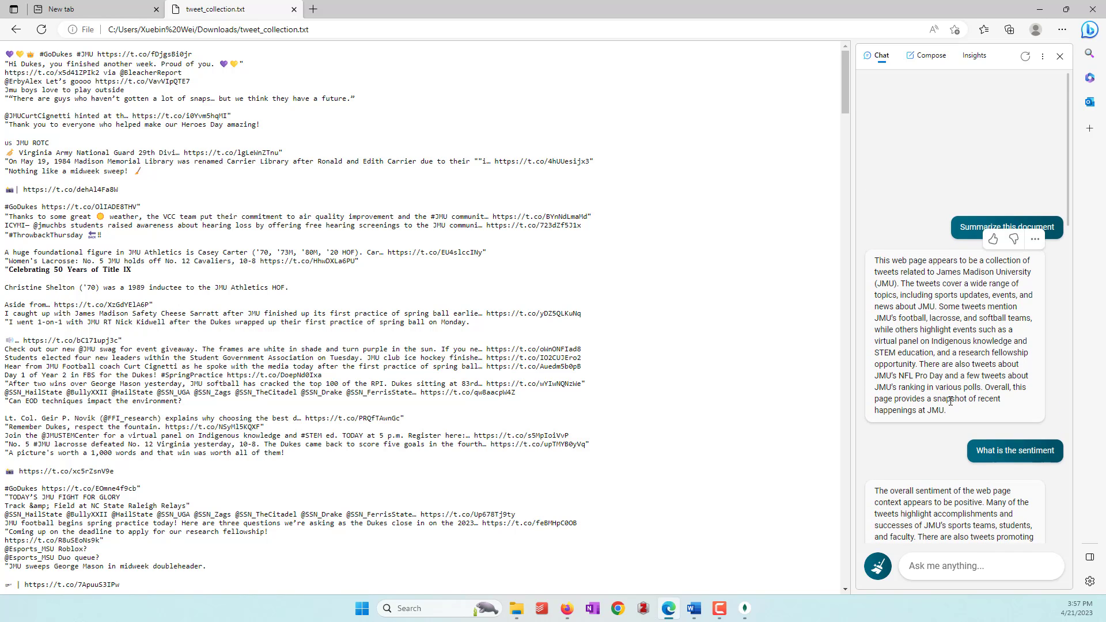
scroll(950, 400, "down", 14)
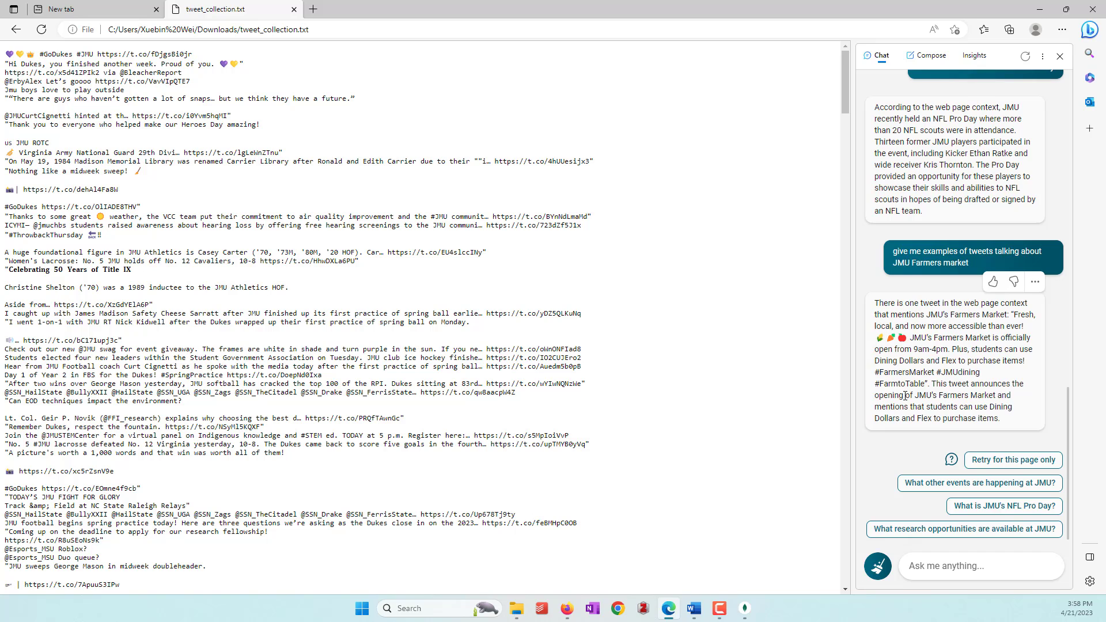
scroll(950, 397, "up", 8)
scroll(906, 398, "down", 8)
scroll(1006, 407, "up", 4)
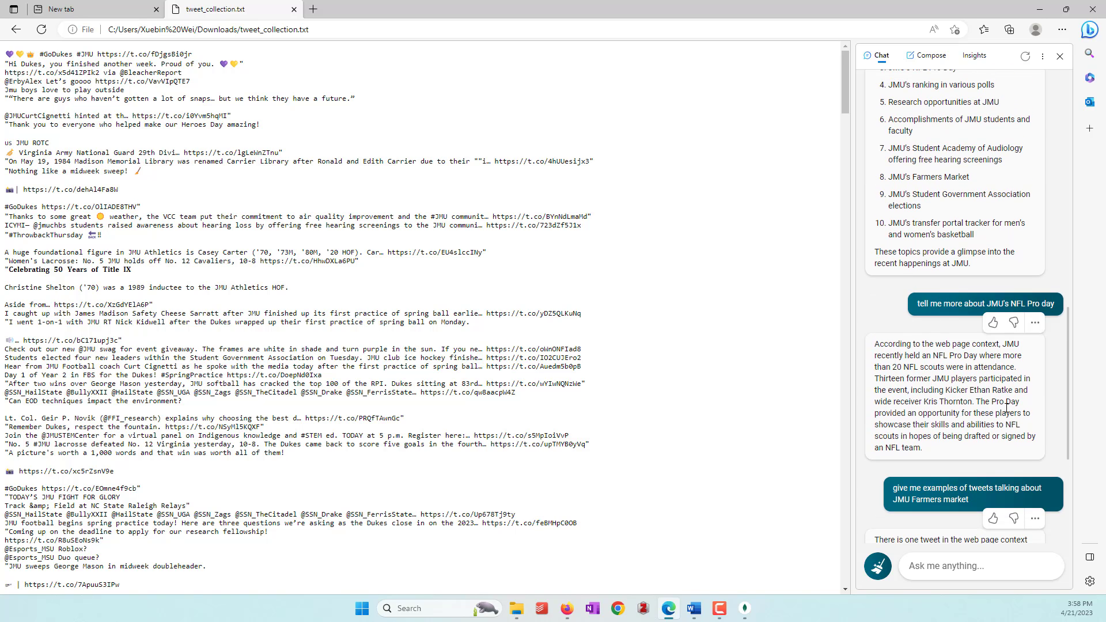
- Ask Bing chat "how many tweets are positive"
scroll(1005, 408, "down", 4)
left_click(984, 565)
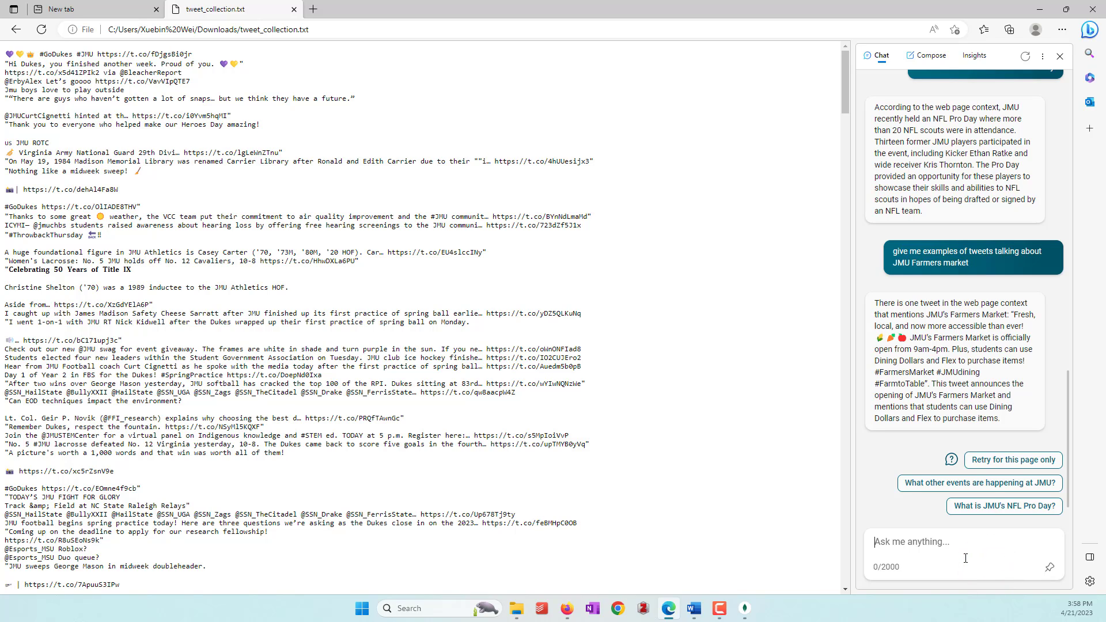
type("how many tweets are pos")
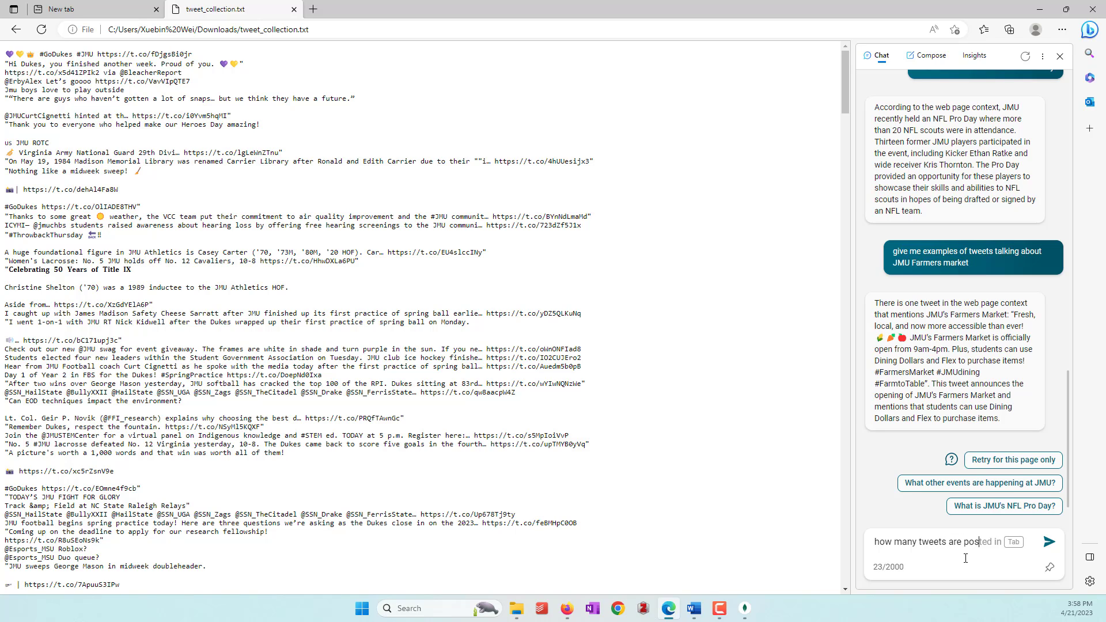
type("itive")
key("Return")
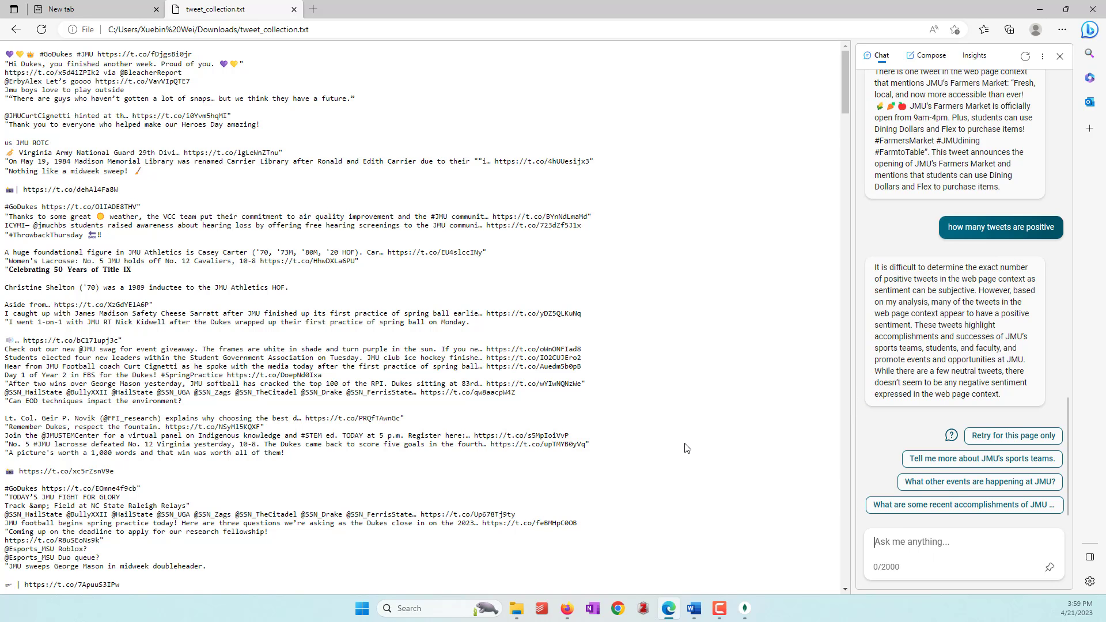
scroll(685, 447, "down", 10)
scroll(685, 446, "up", 10)
scroll(576, 305, "down", 8)
scroll(609, 307, "up", 8)
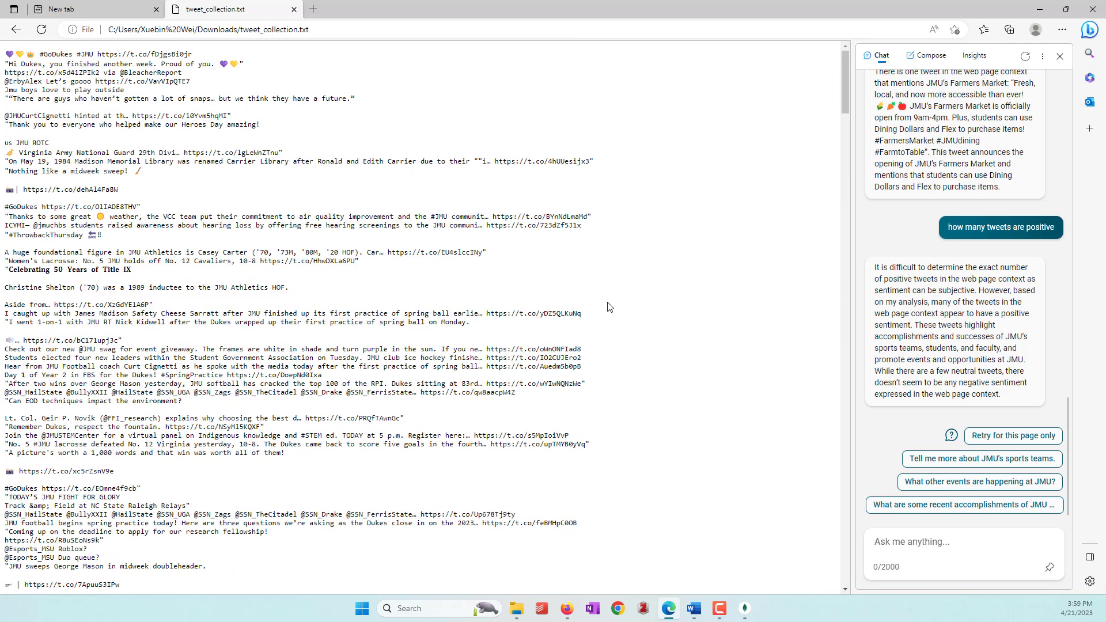